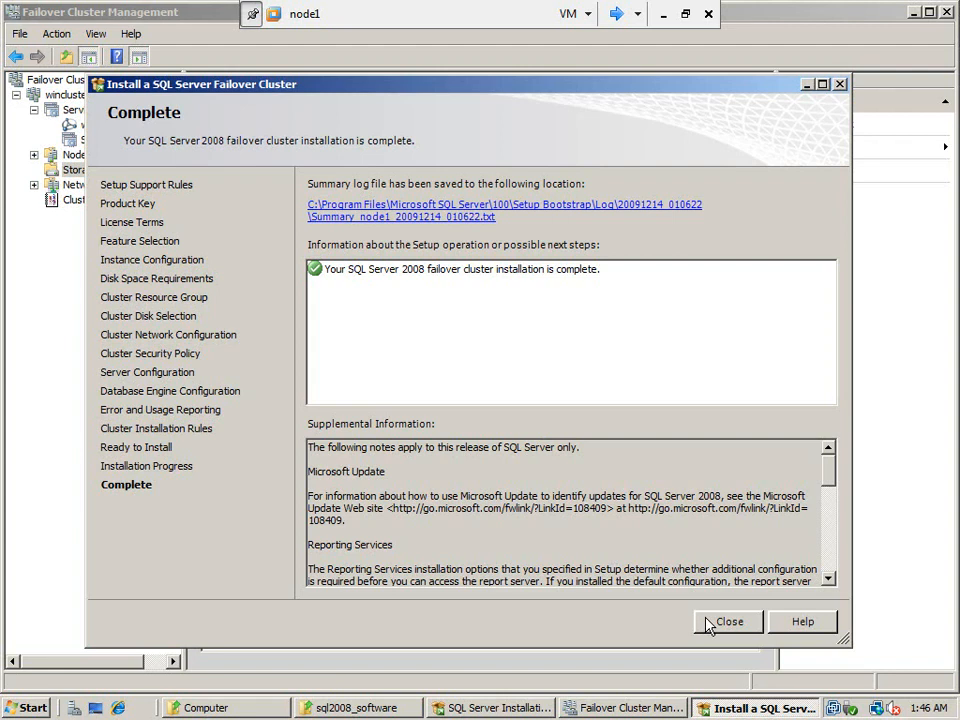
# Close the completed SQL Server failover cluster installation and refresh the wincluster.metamanager.local cluster in Failover Cluster Management
pyautogui.click(707, 624)
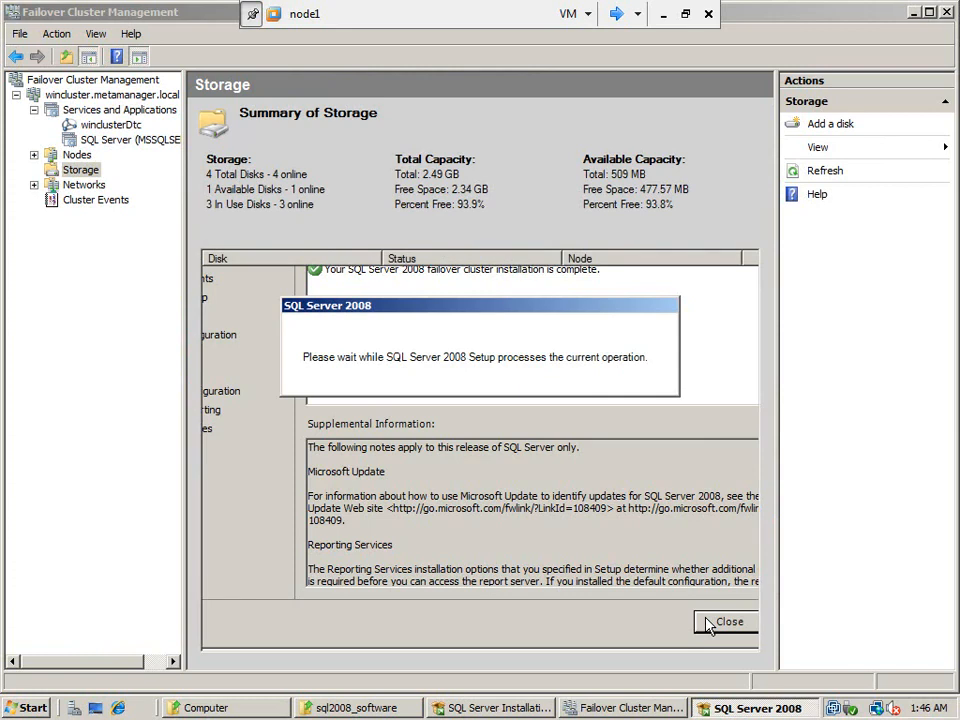
pyautogui.click(625, 710)
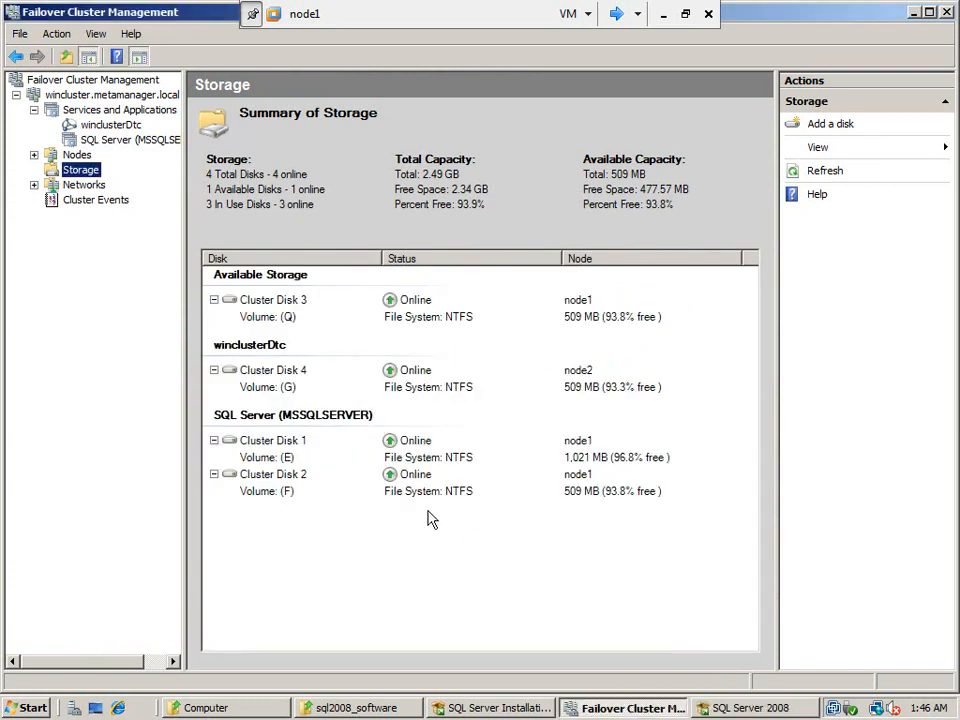
pyautogui.click(73, 96)
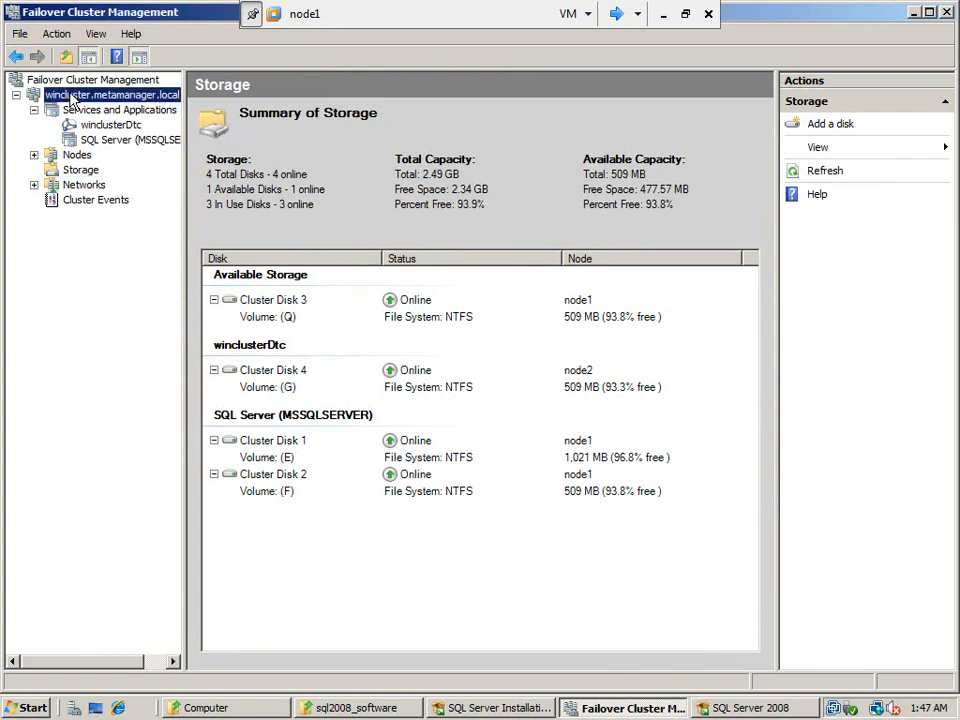
pyautogui.rightClick(72, 99)
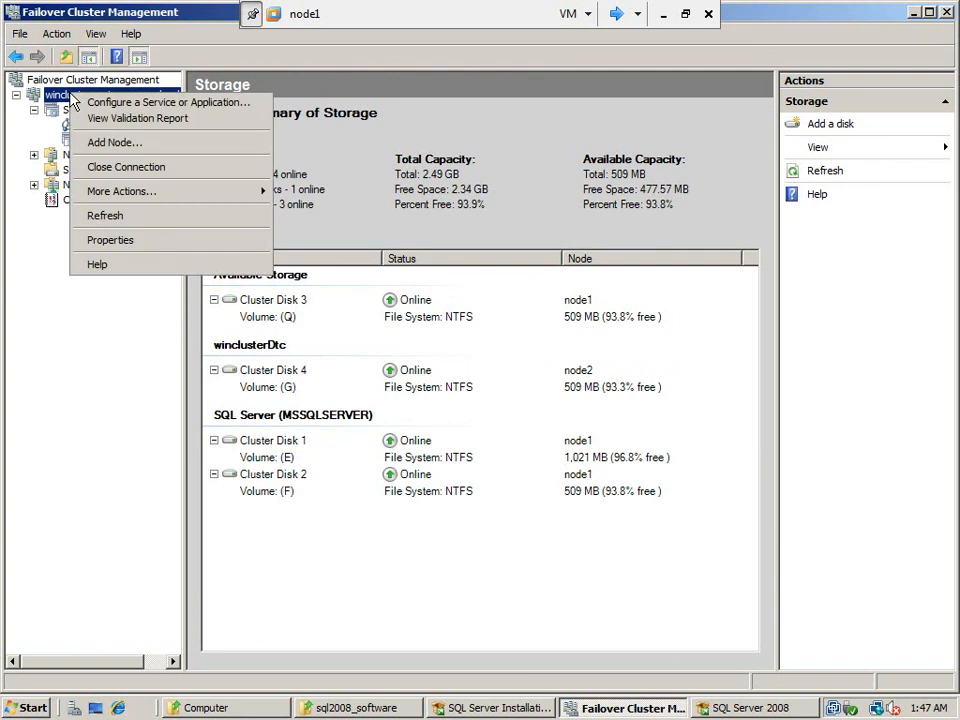
pyautogui.click(146, 218)
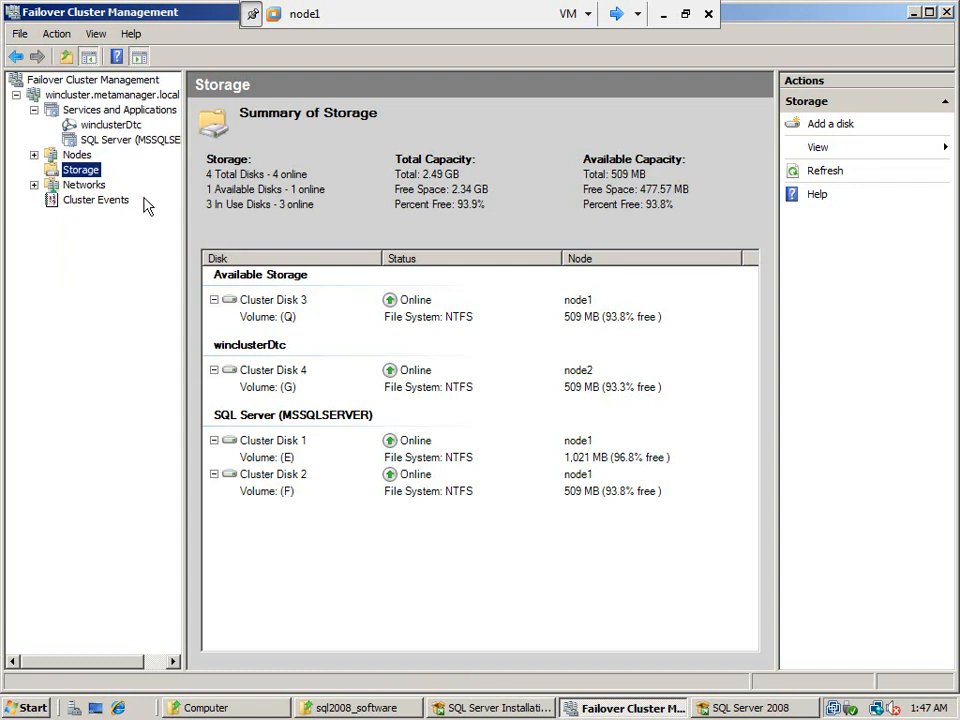
# Examine the SQL Server (MSSQLSERVER) clustered service, expanding its server name and both cluster disks and checking the SQL Server and Agent resources
pyautogui.click(124, 112)
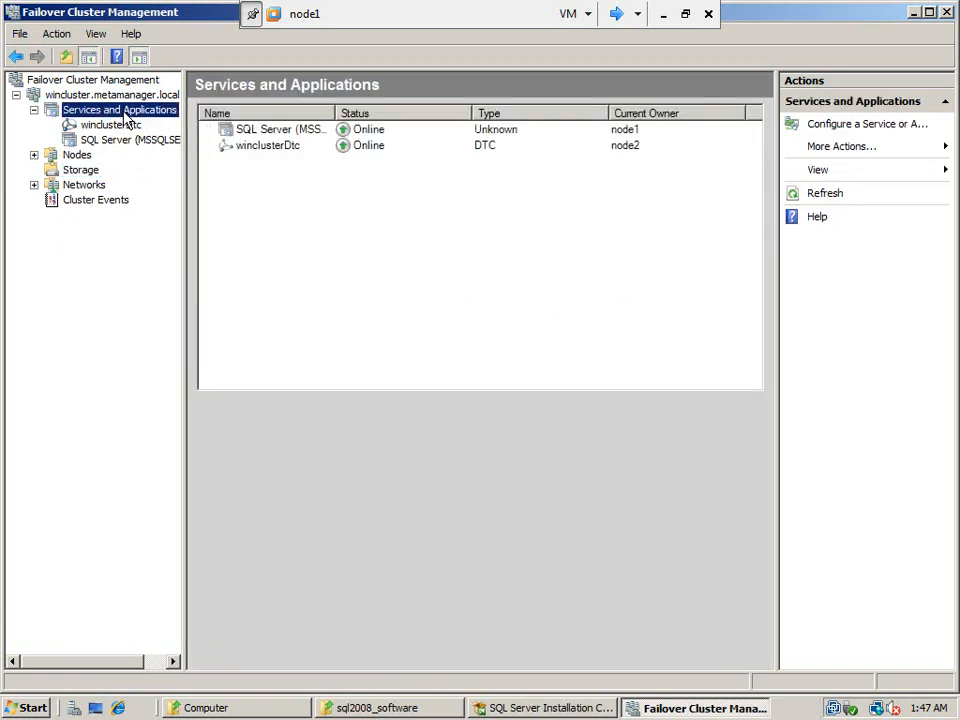
pyautogui.click(132, 142)
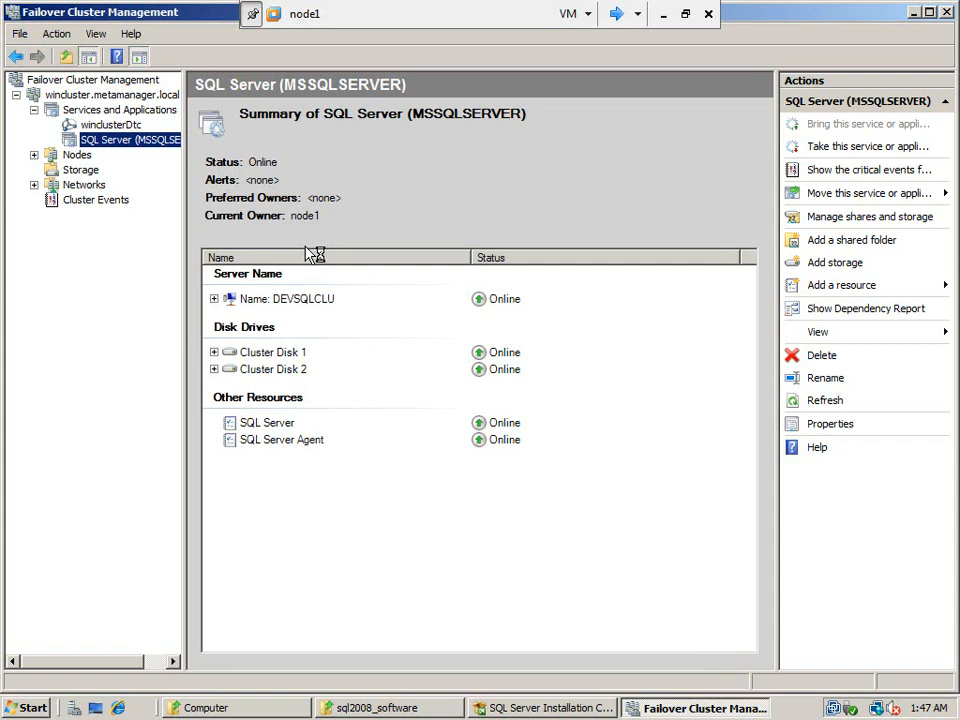
pyautogui.click(310, 302)
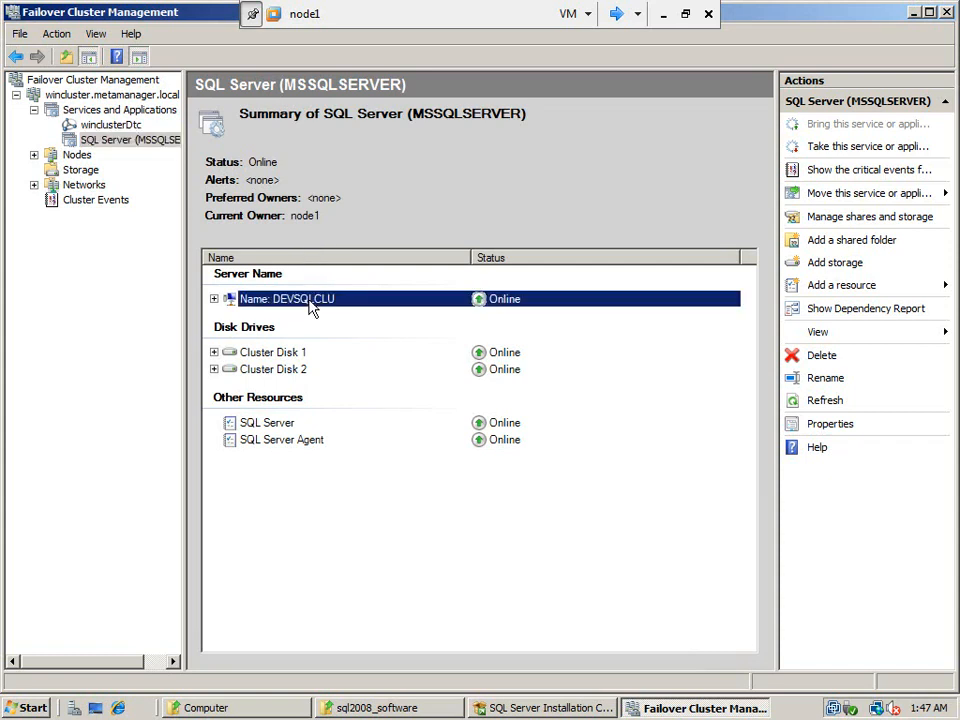
pyautogui.click(213, 300)
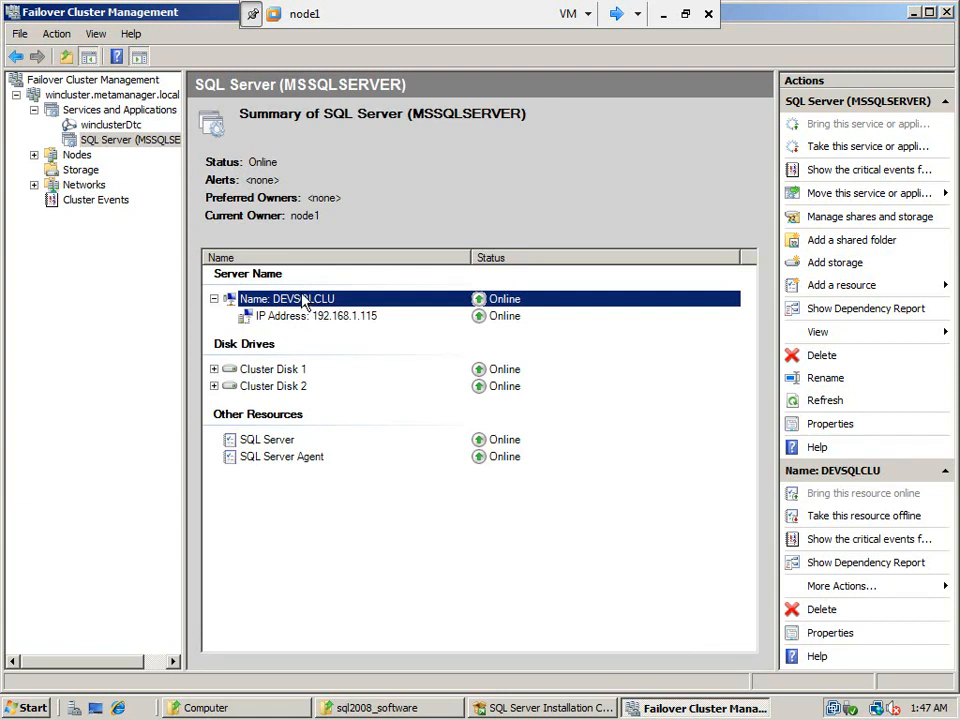
pyautogui.click(213, 370)
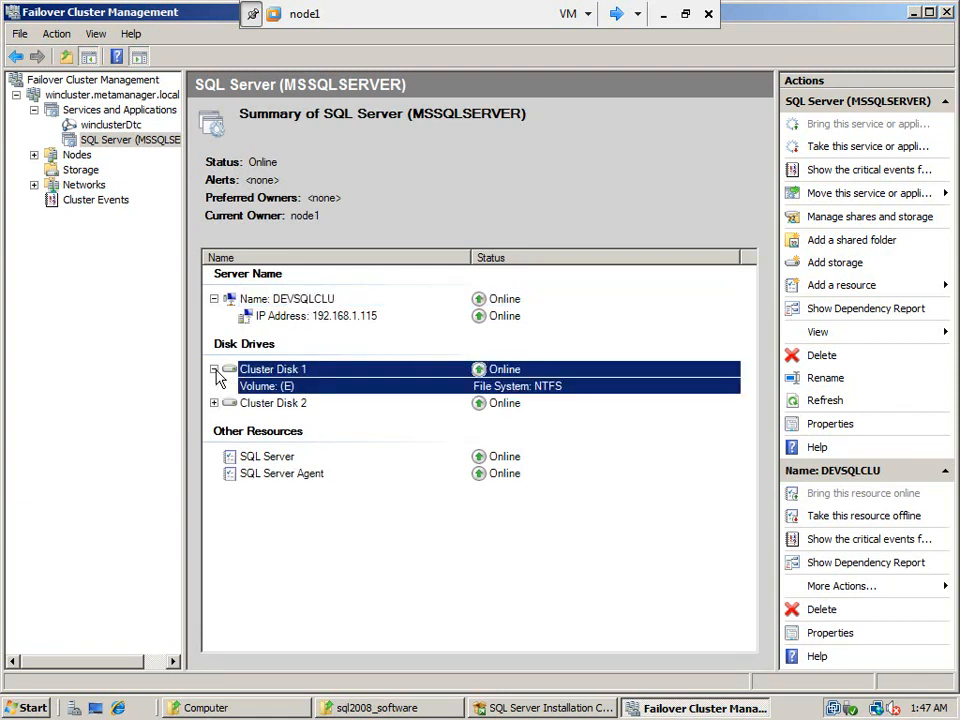
pyautogui.click(214, 402)
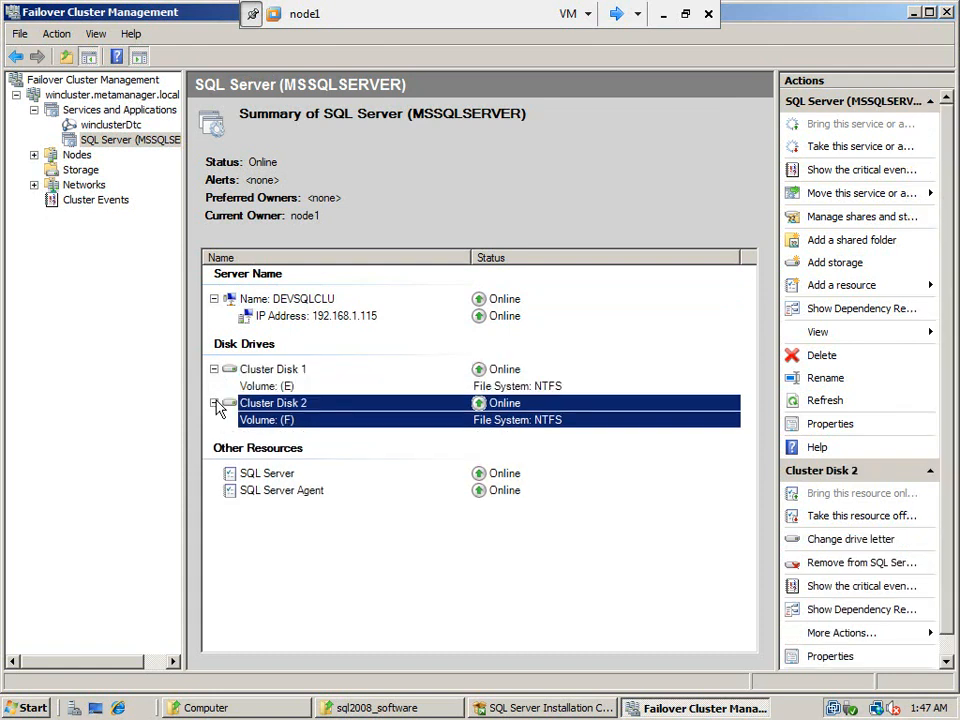
pyautogui.click(265, 476)
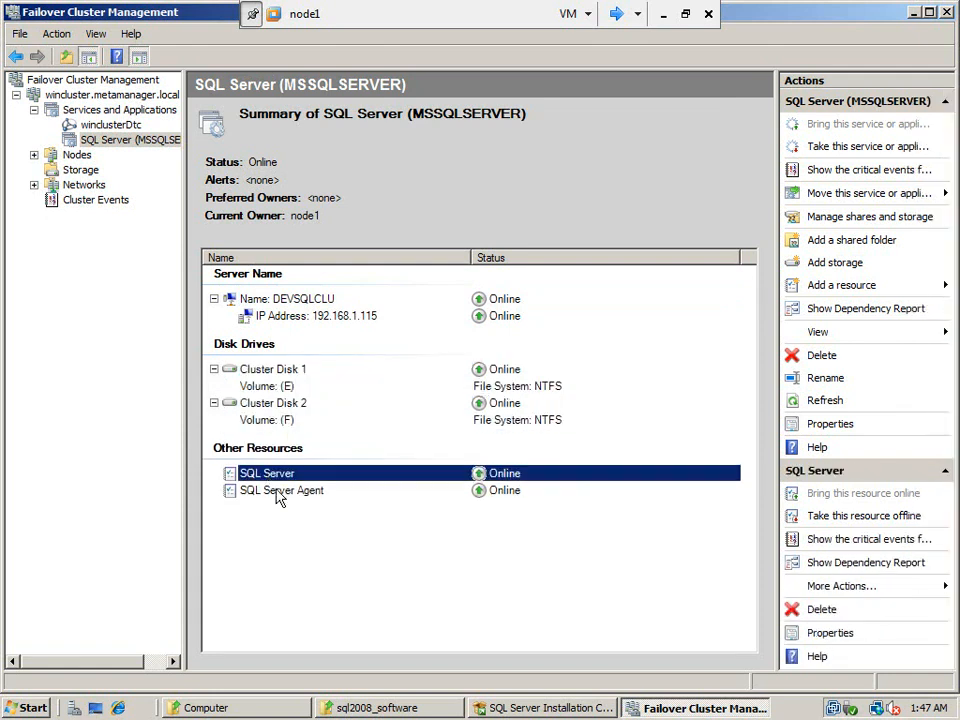
pyautogui.click(279, 494)
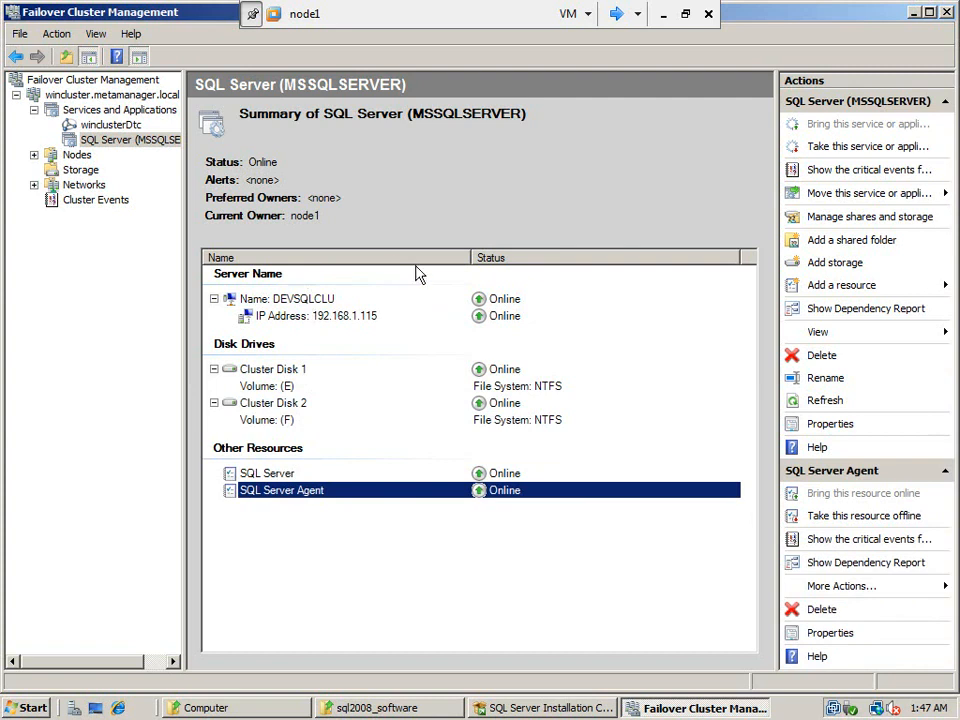
# View the dependency report for the SQL Server (MSSQLSERVER) service, including its full resource diagram, and close the report
pyautogui.click(866, 309)
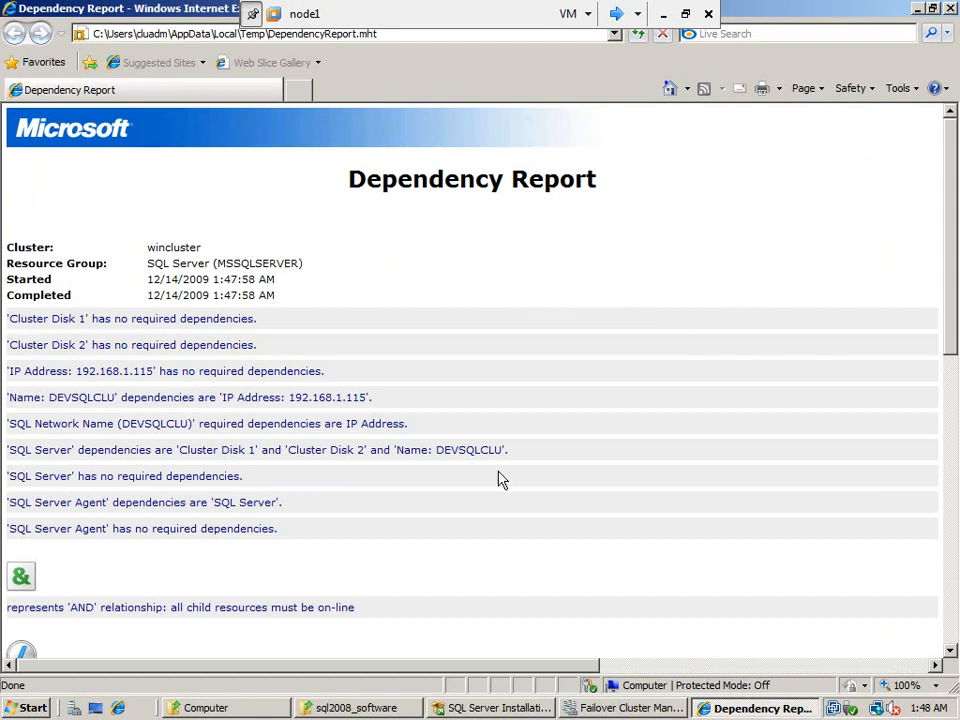
pyautogui.scroll(-5, 478, 565)
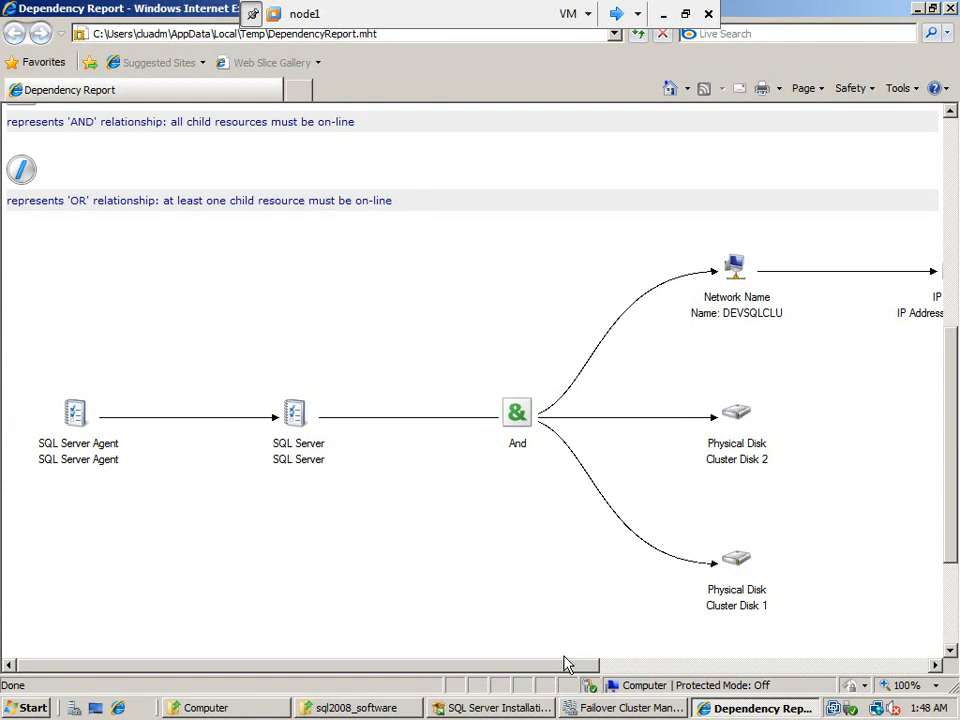
pyautogui.moveTo(566, 670); pyautogui.dragTo(686, 656)
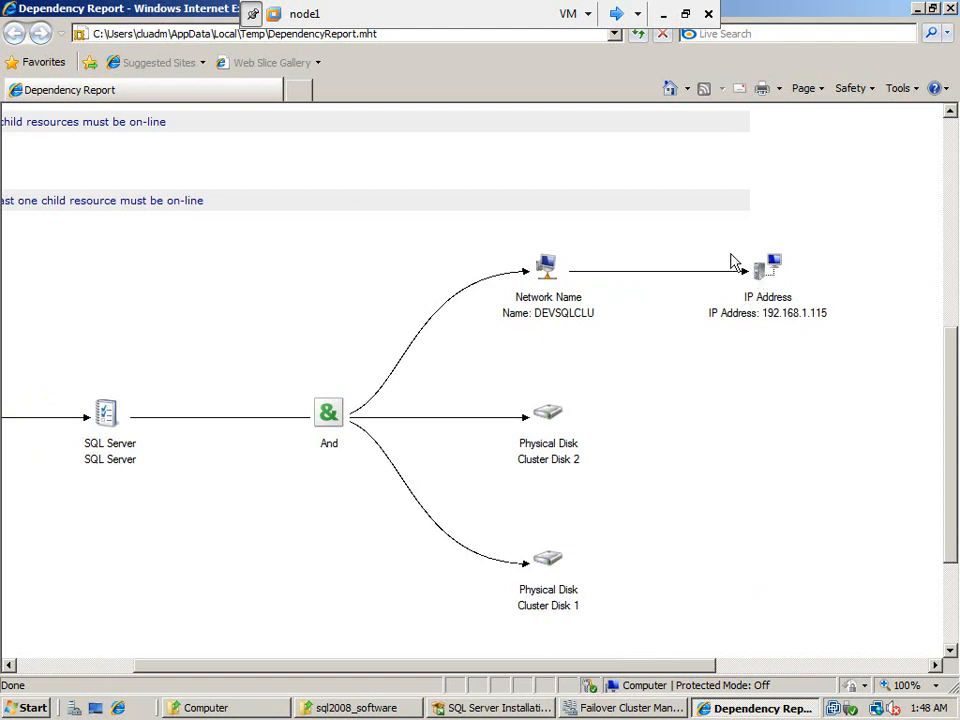
pyautogui.click(951, 9)
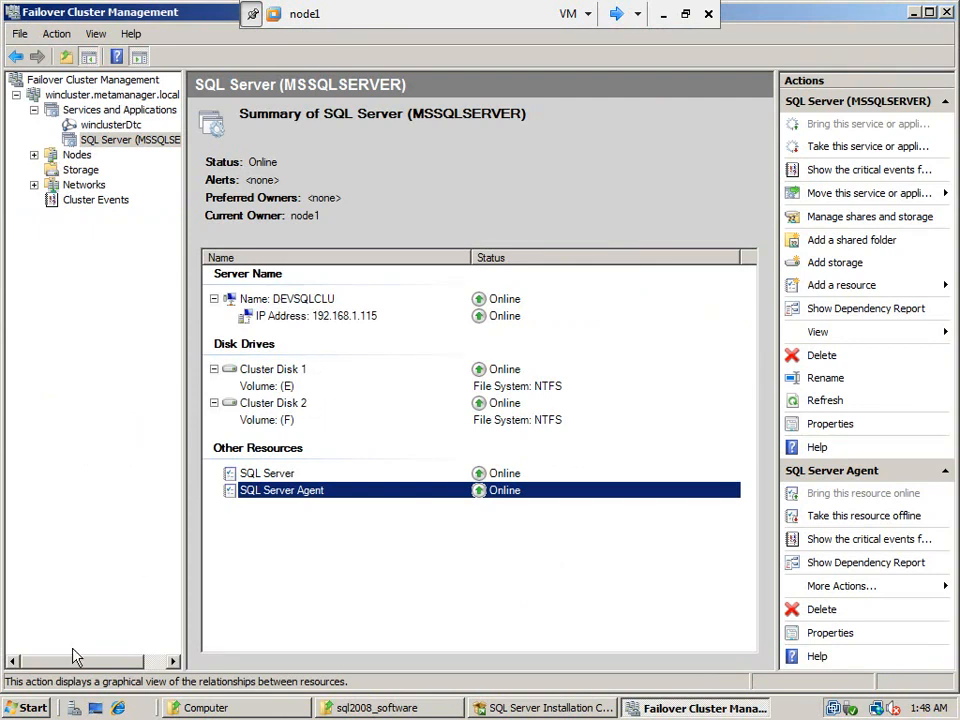
# Launch SQL Server Management Studio from the Microsoft SQL Server 2008 program group
pyautogui.click(27, 709)
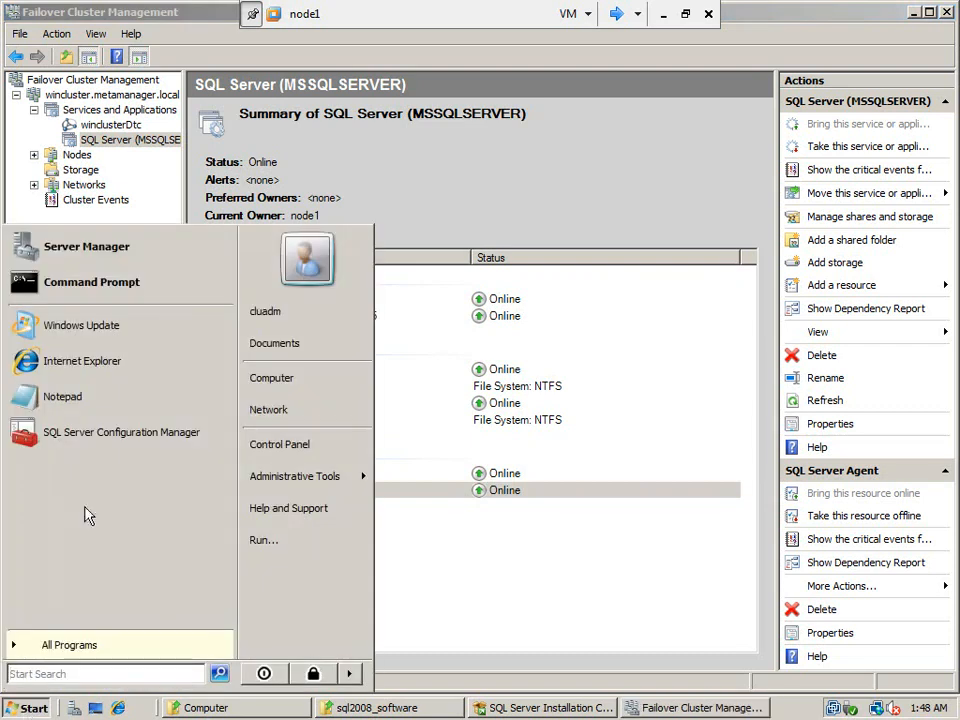
pyautogui.click(184, 33)
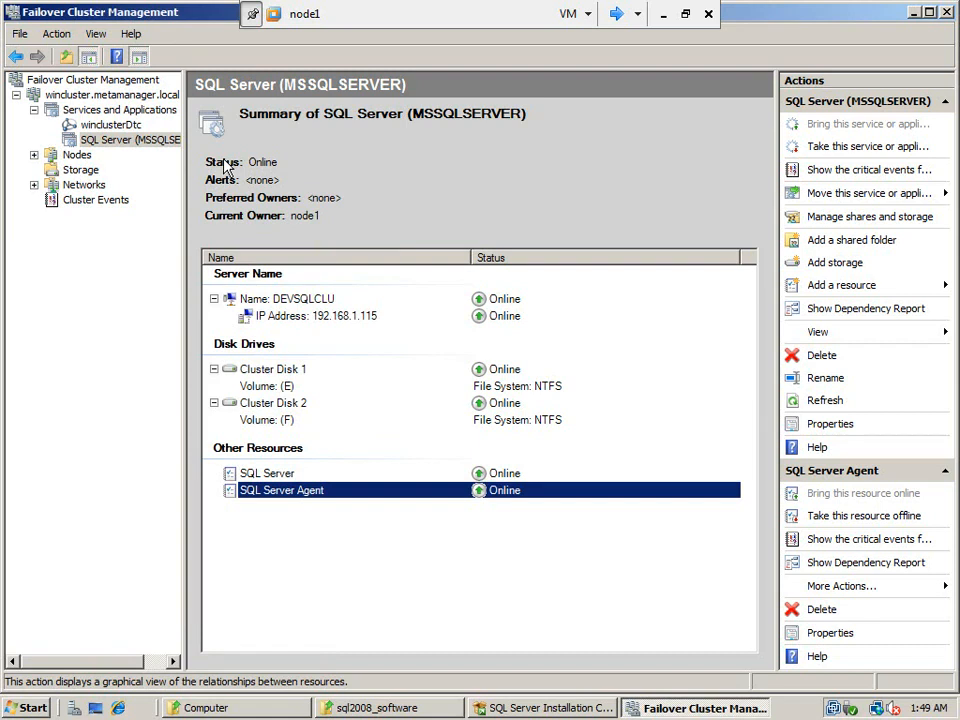
pyautogui.click(28, 708)
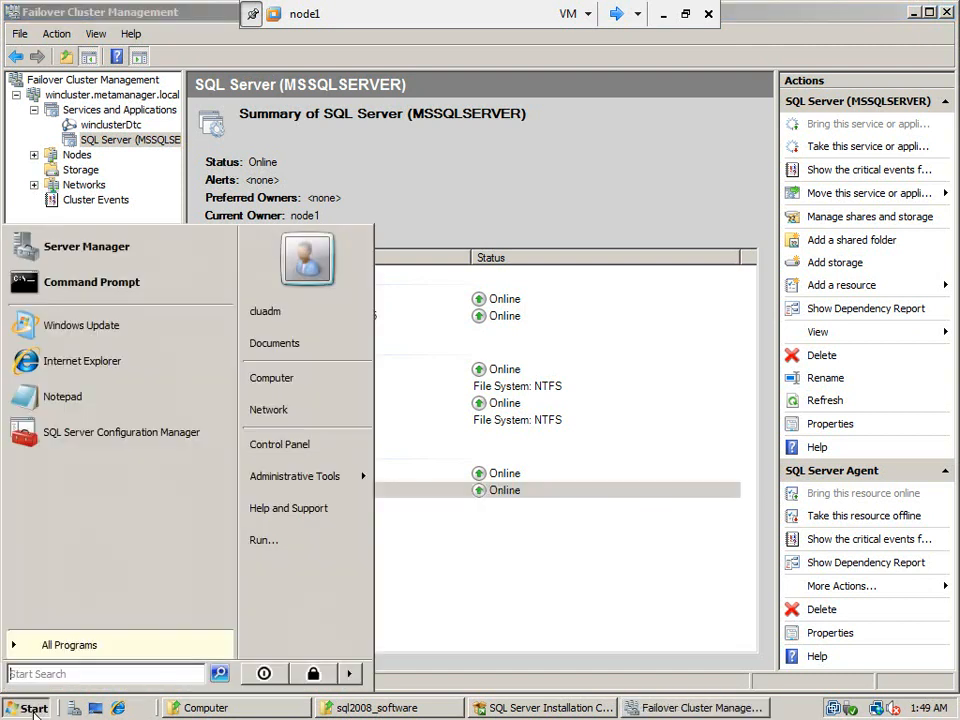
pyautogui.click(81, 641)
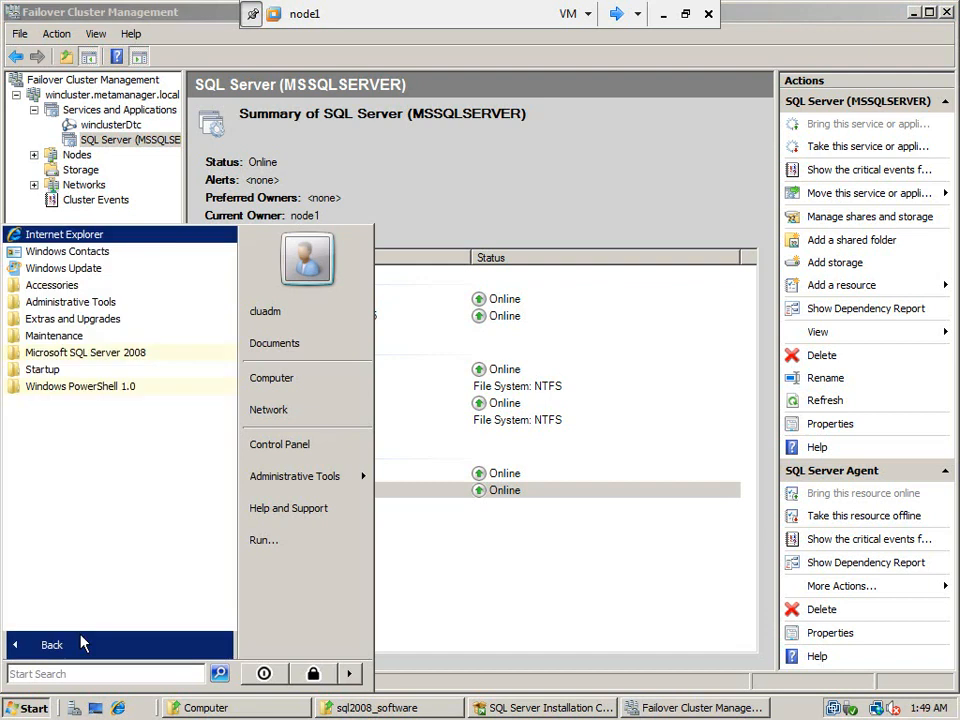
pyautogui.click(94, 356)
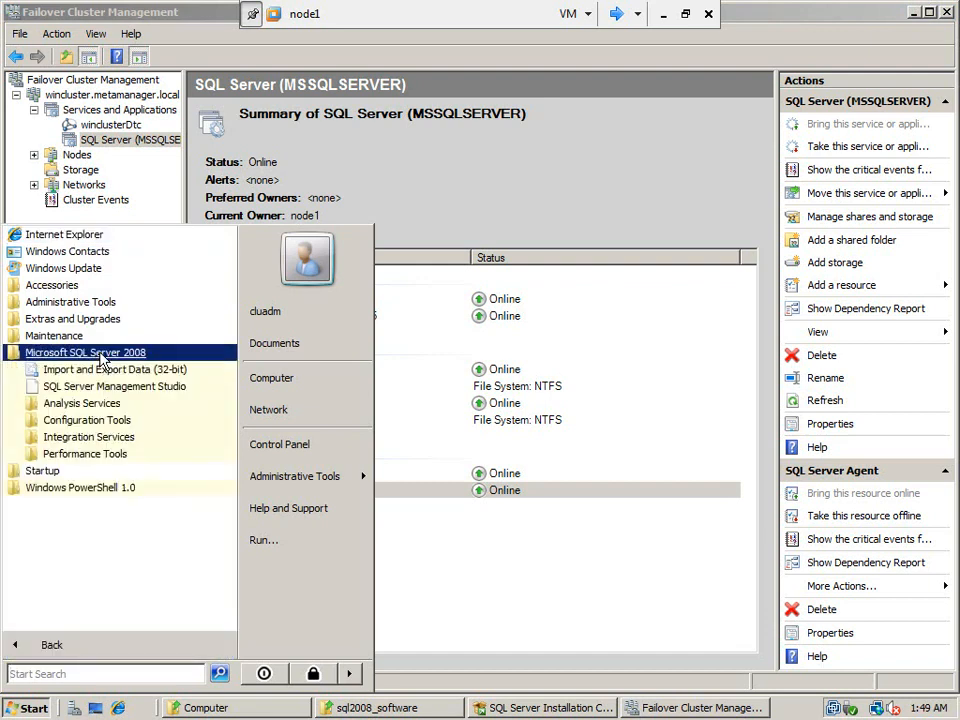
pyautogui.click(96, 386)
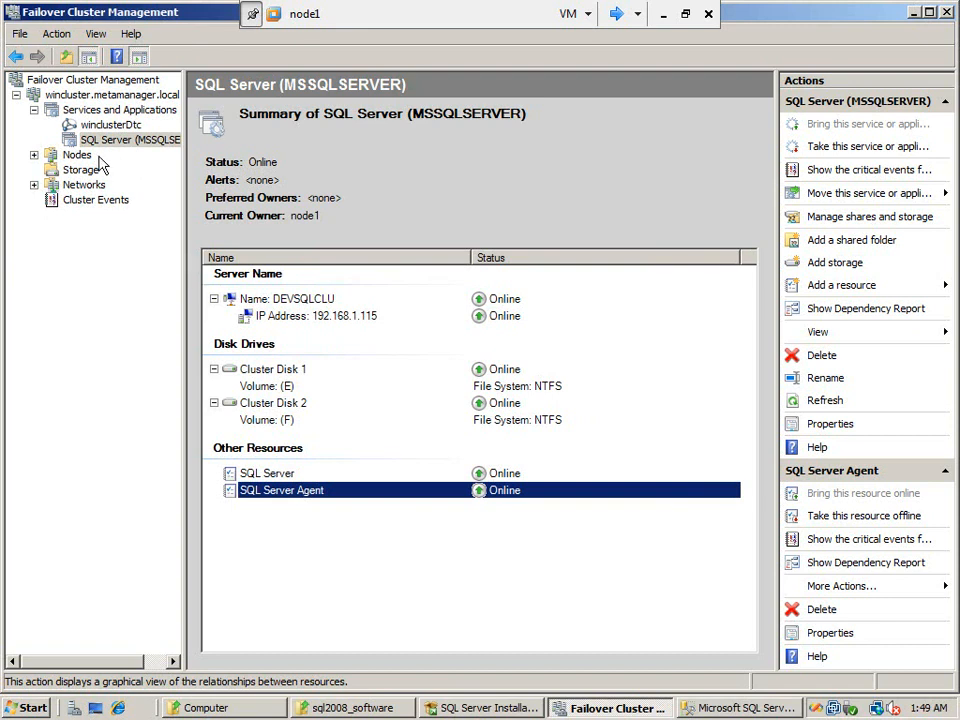
# Review the preferred owners and the failover and failback settings of the SQL Server (MSSQLSERVER) service in Failover Cluster Management, without changing anything
pyautogui.click(97, 112)
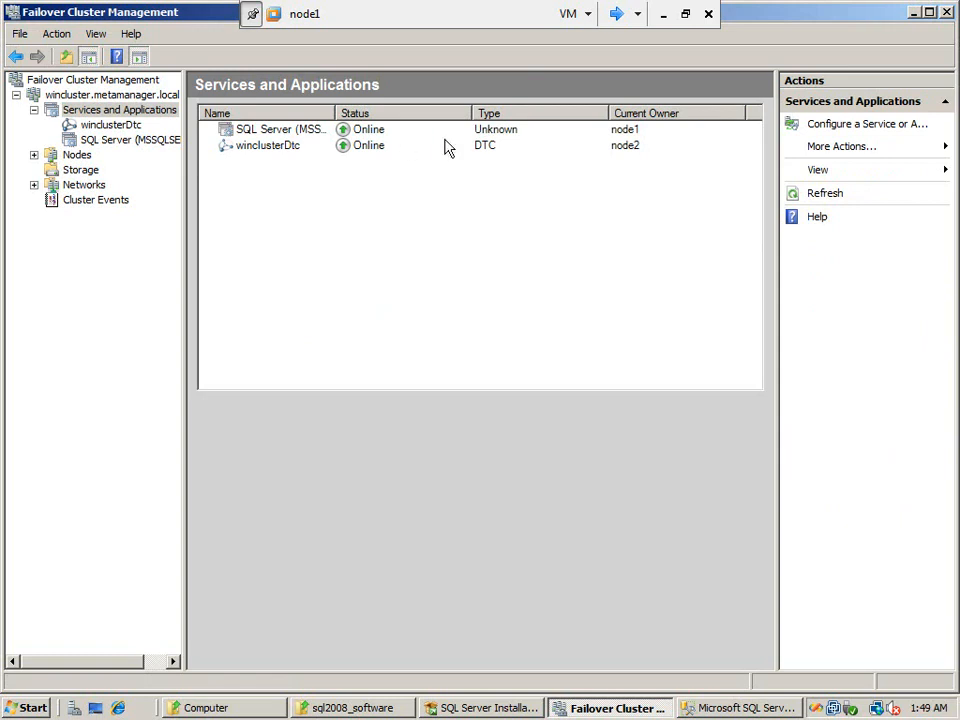
pyautogui.click(299, 130)
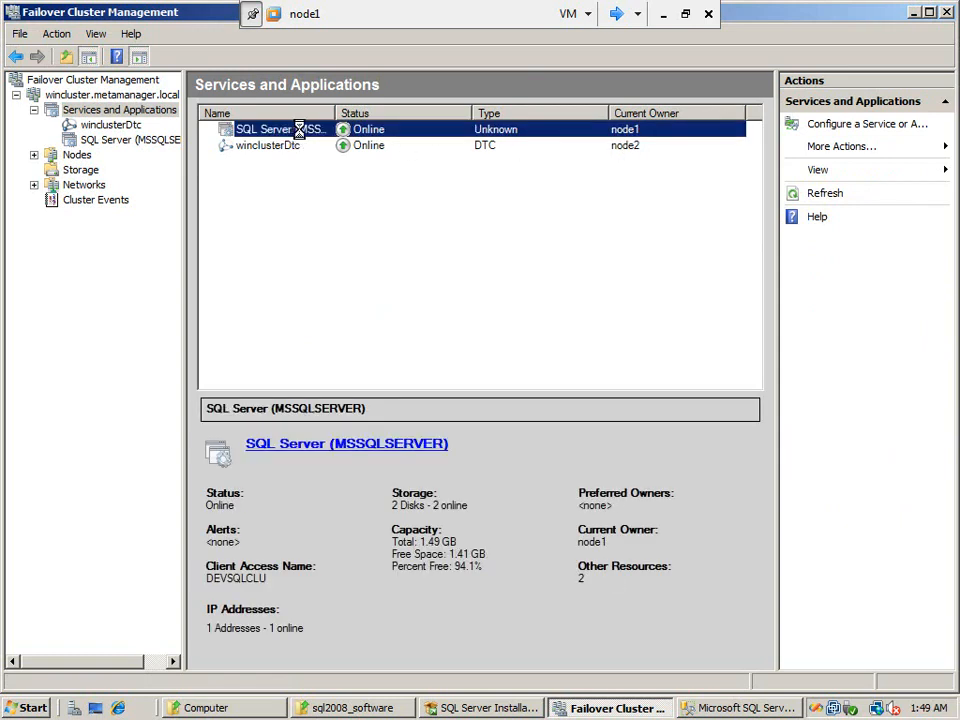
pyautogui.rightClick(296, 130)
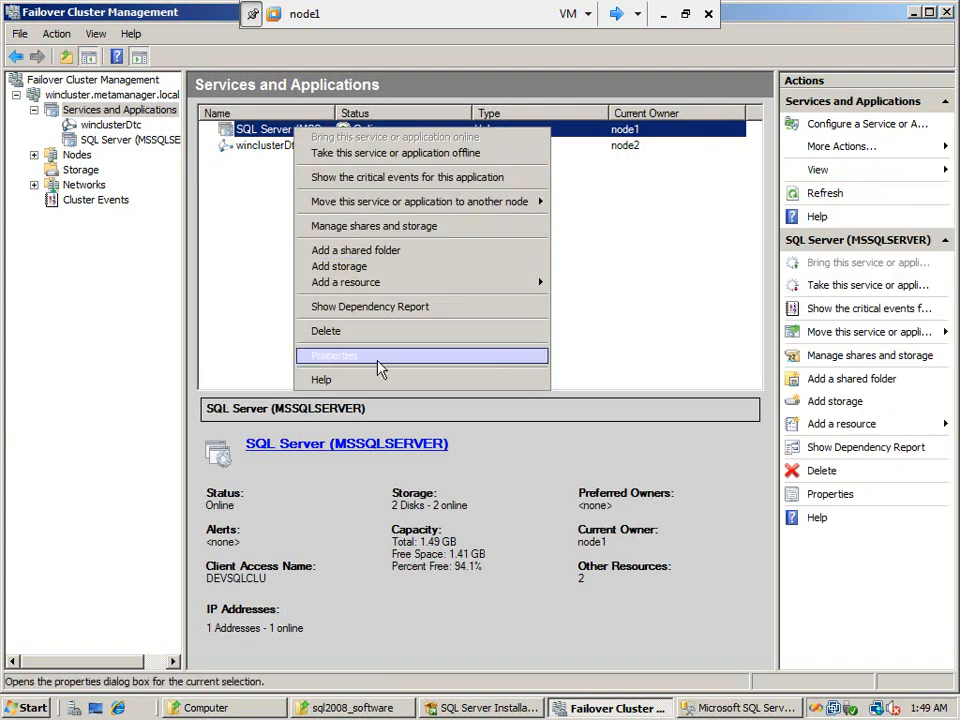
pyautogui.rightClick(264, 126)
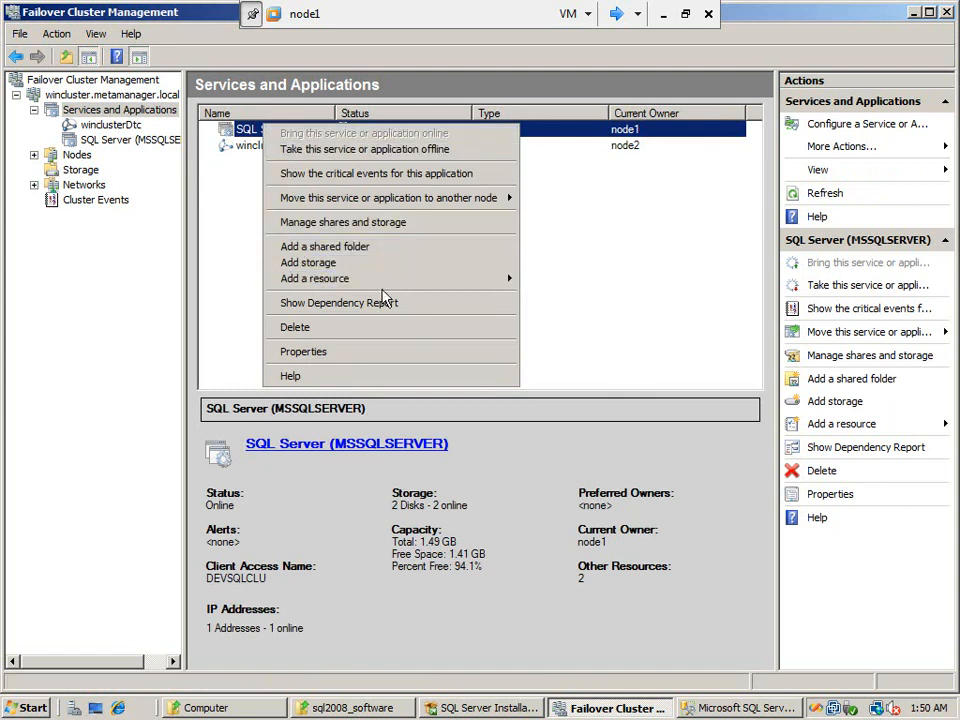
pyautogui.click(394, 352)
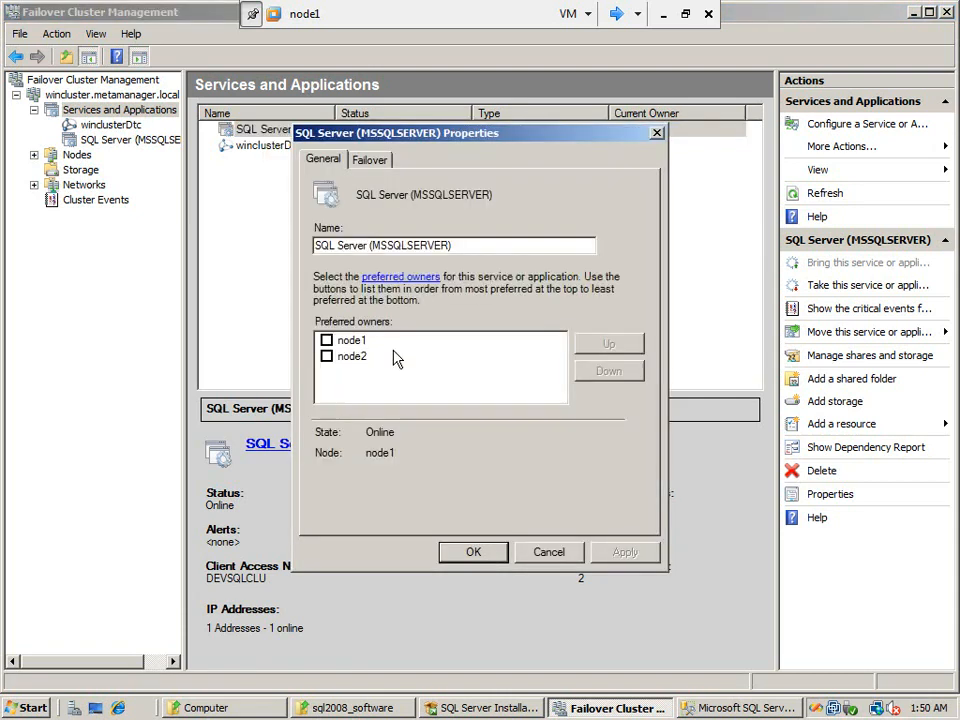
pyautogui.click(378, 161)
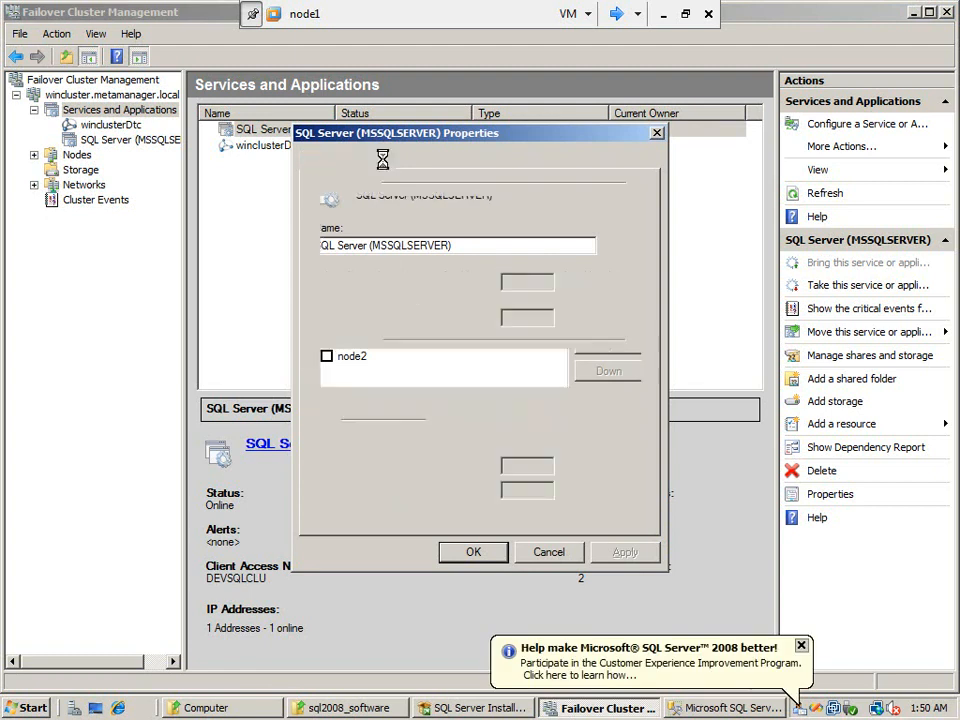
pyautogui.click(321, 161)
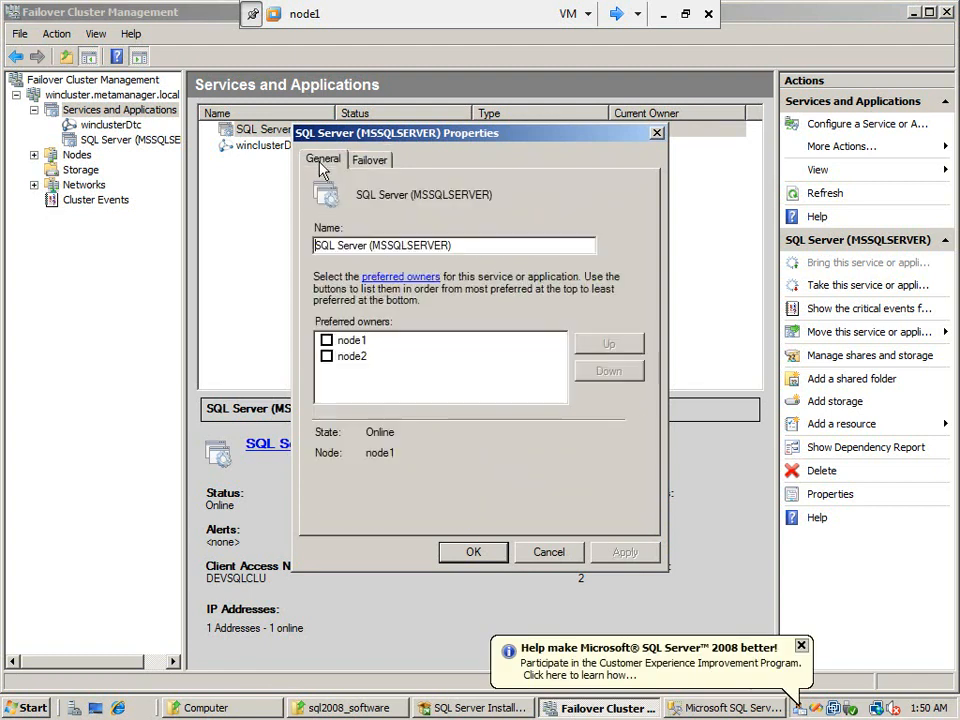
pyautogui.click(378, 163)
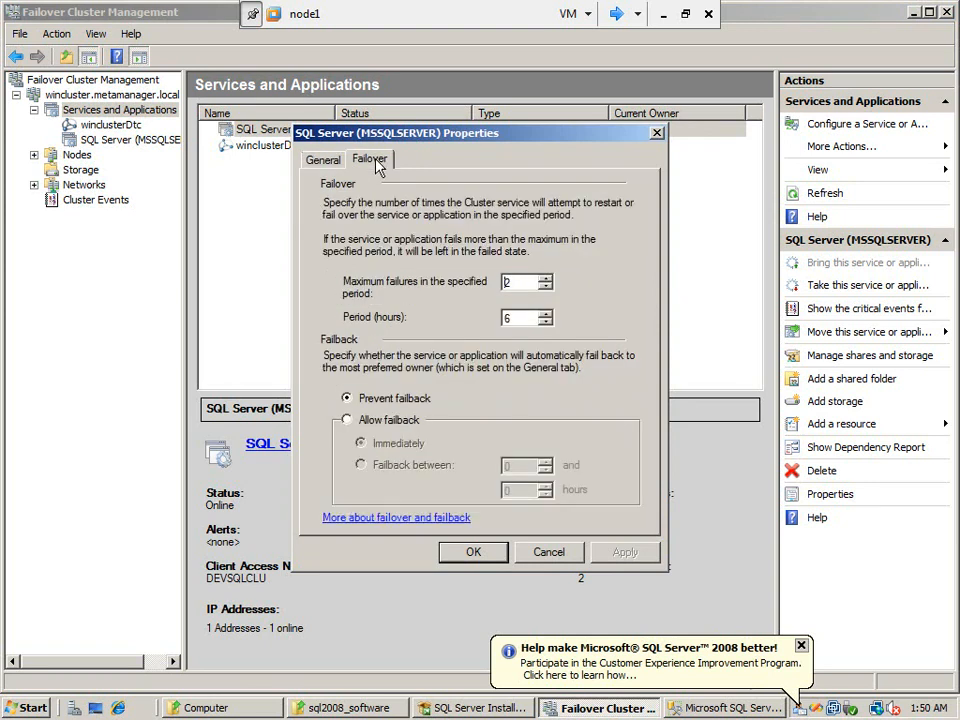
pyautogui.click(550, 560)
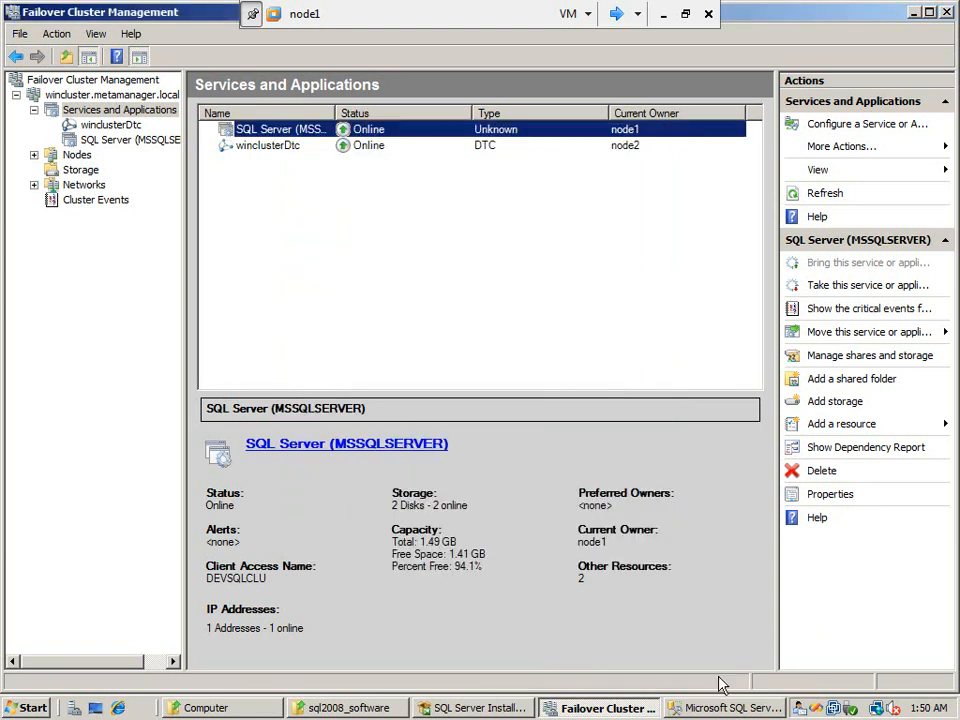
# Switch to SQL Server Management Studio and connect to the DEVSQLCLU Database Engine using Windows Authentication
pyautogui.click(713, 710)
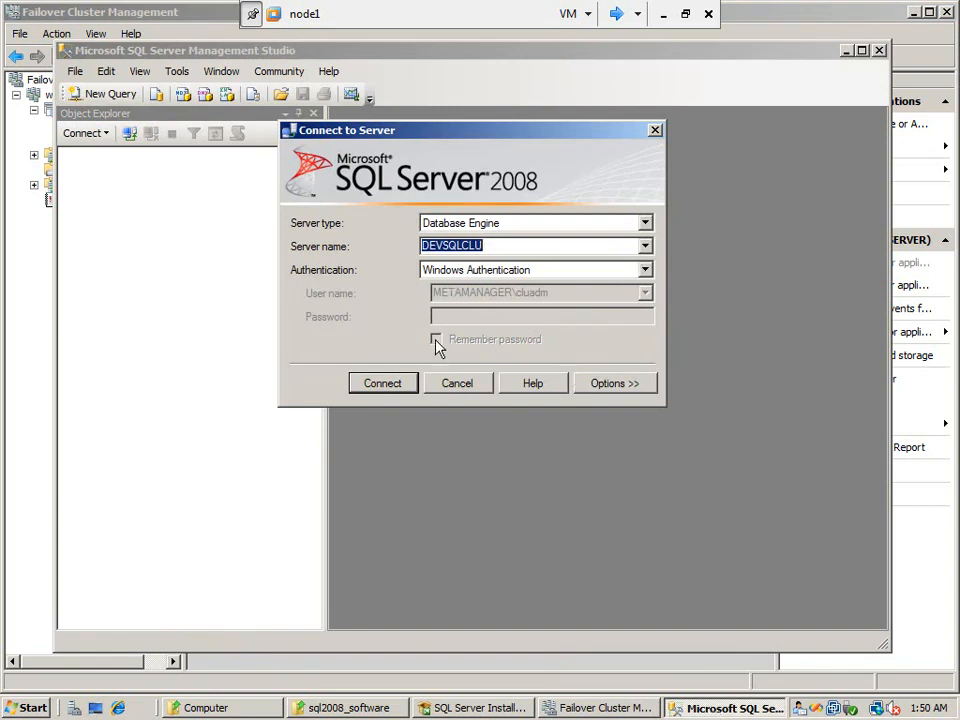
pyautogui.click(406, 389)
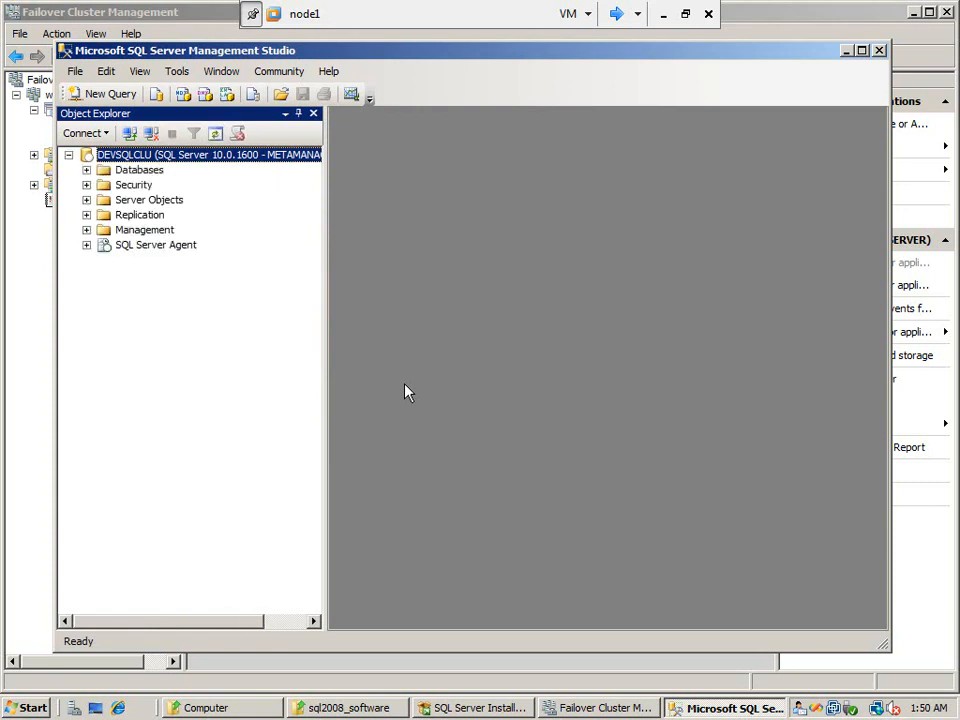
# Show Object Explorer Details and list the system databases of the DEVSQLCLU instance
pyautogui.click(140, 73)
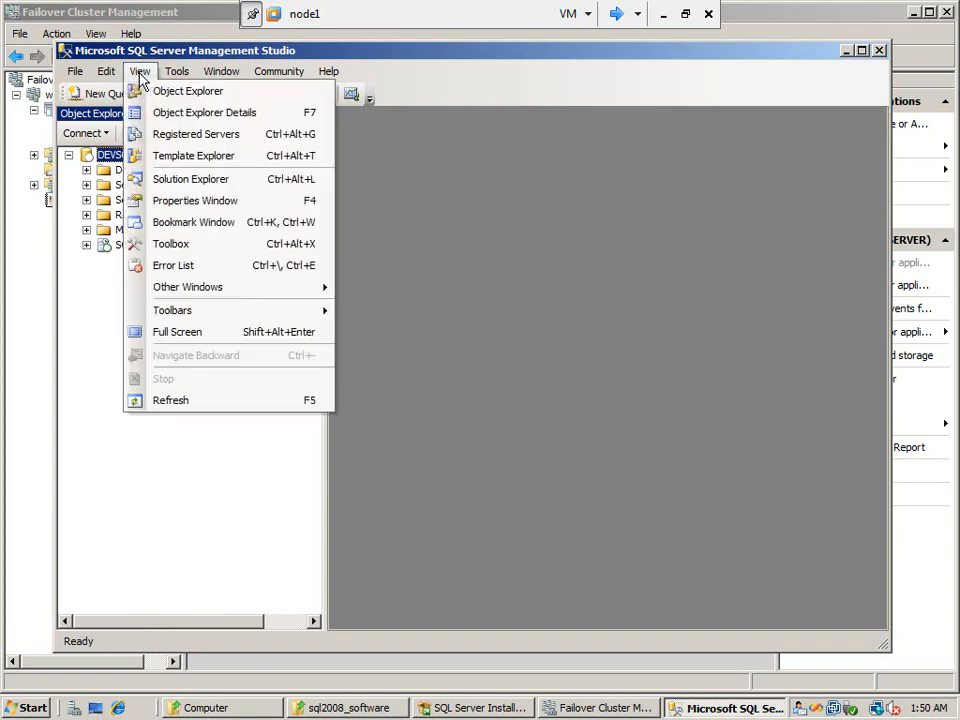
pyautogui.click(161, 115)
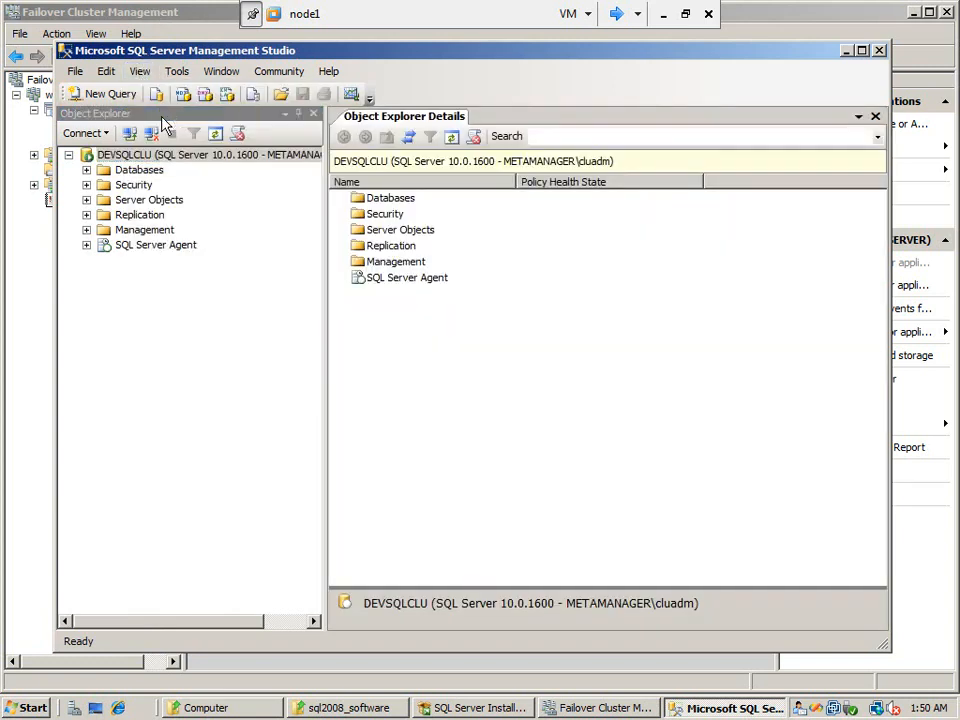
pyautogui.click(86, 170)
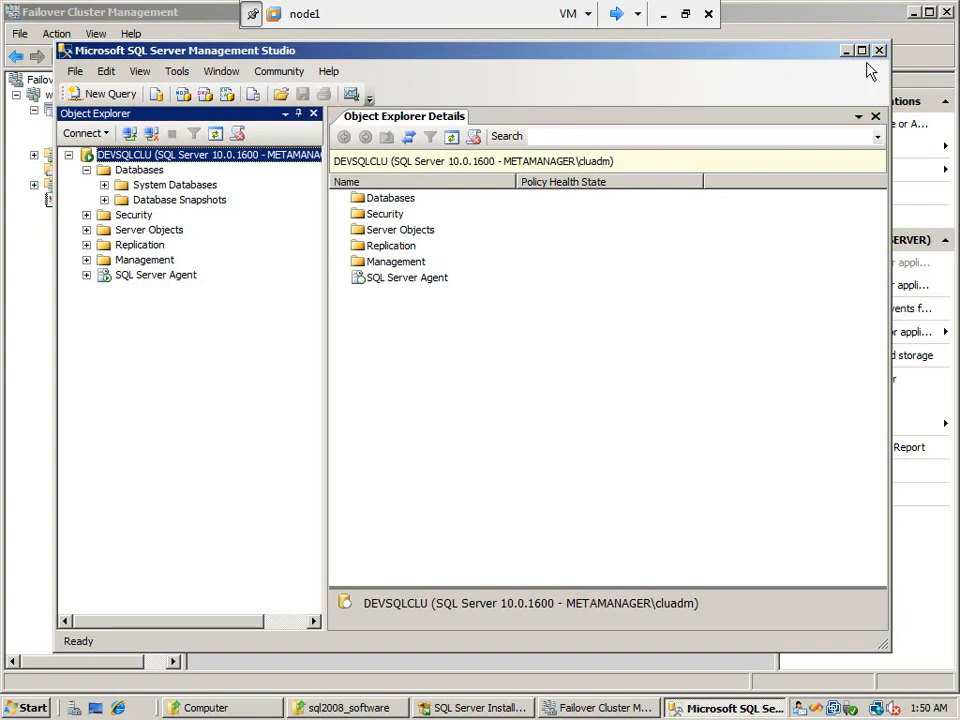
pyautogui.doubleClick(175, 184)
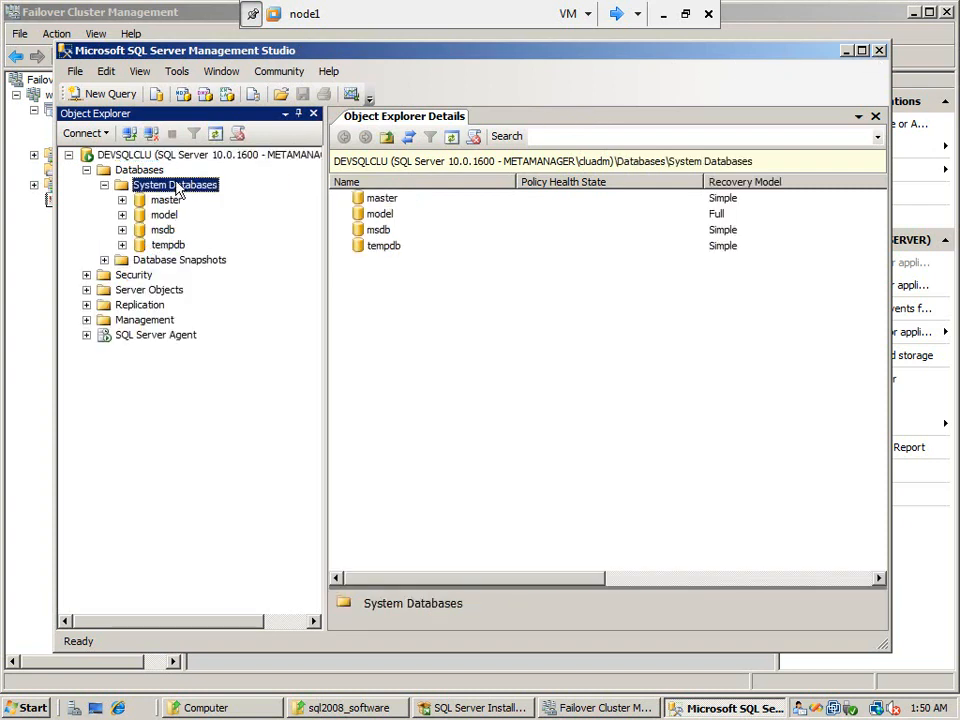
# Ping devsqlclu from a command prompt, and close both the prompt and SQL Server Management Studio
pyautogui.click(26, 708)
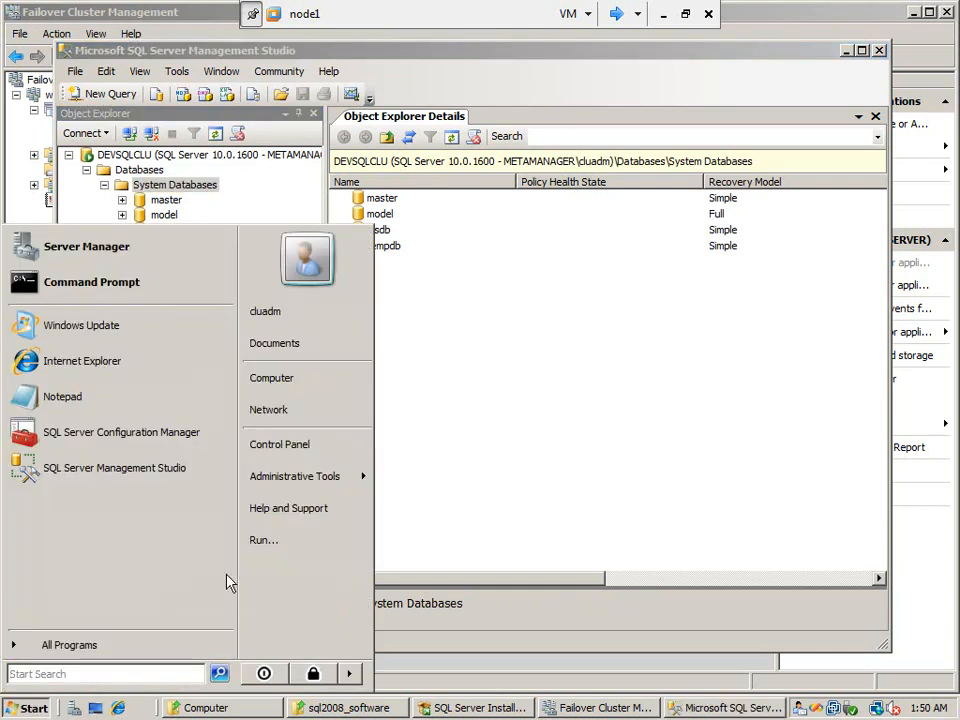
pyautogui.click(278, 548)
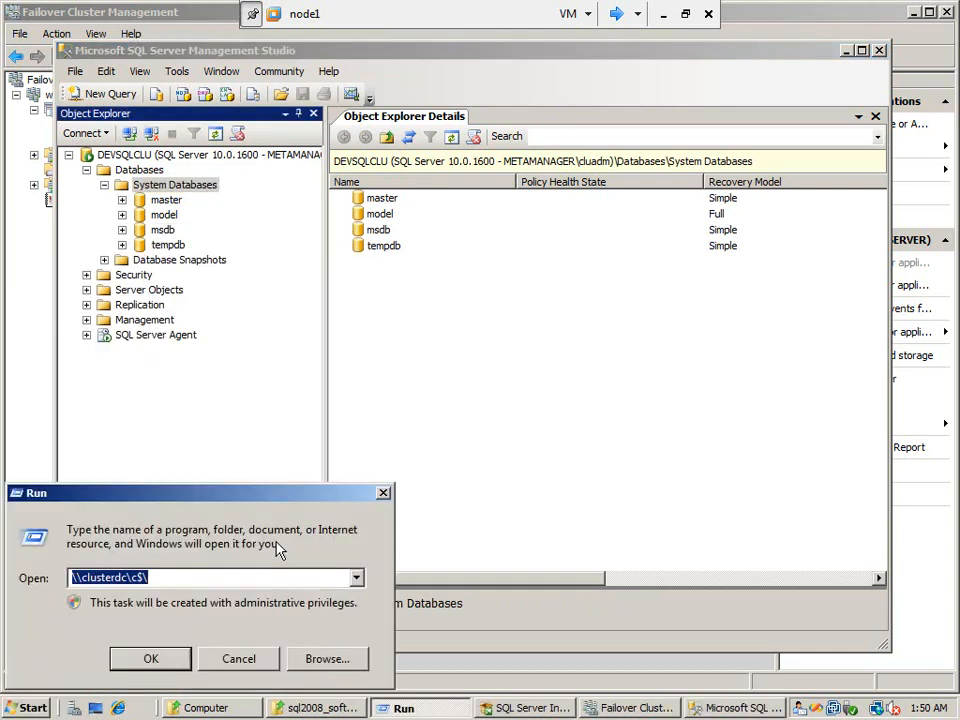
pyautogui.write('cmd')
pyautogui.press('Return')
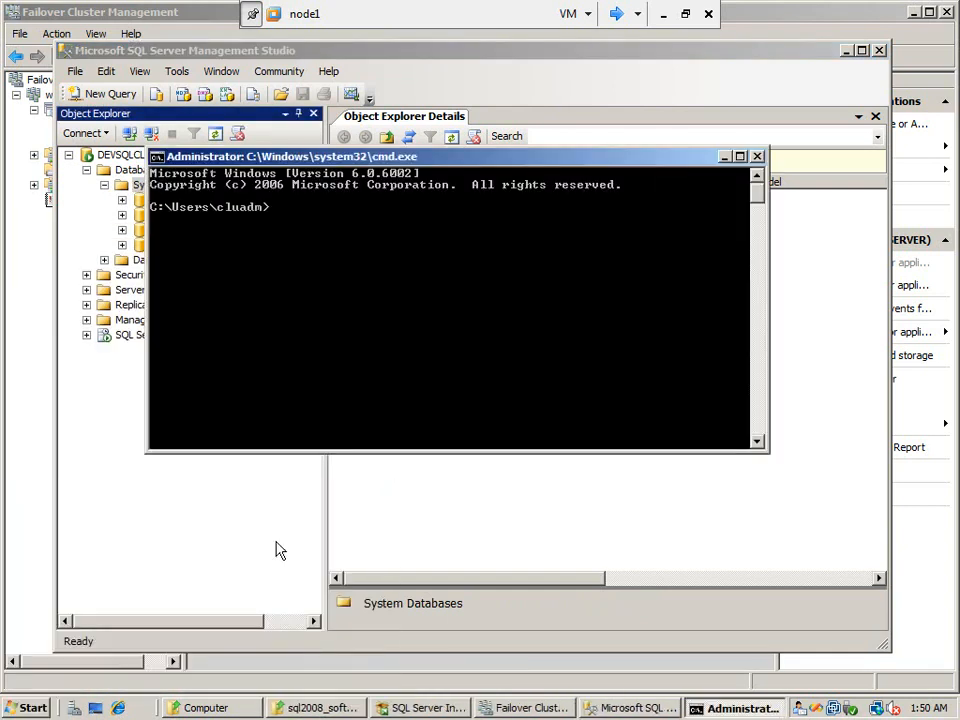
pyautogui.write('ping devsqlclu')
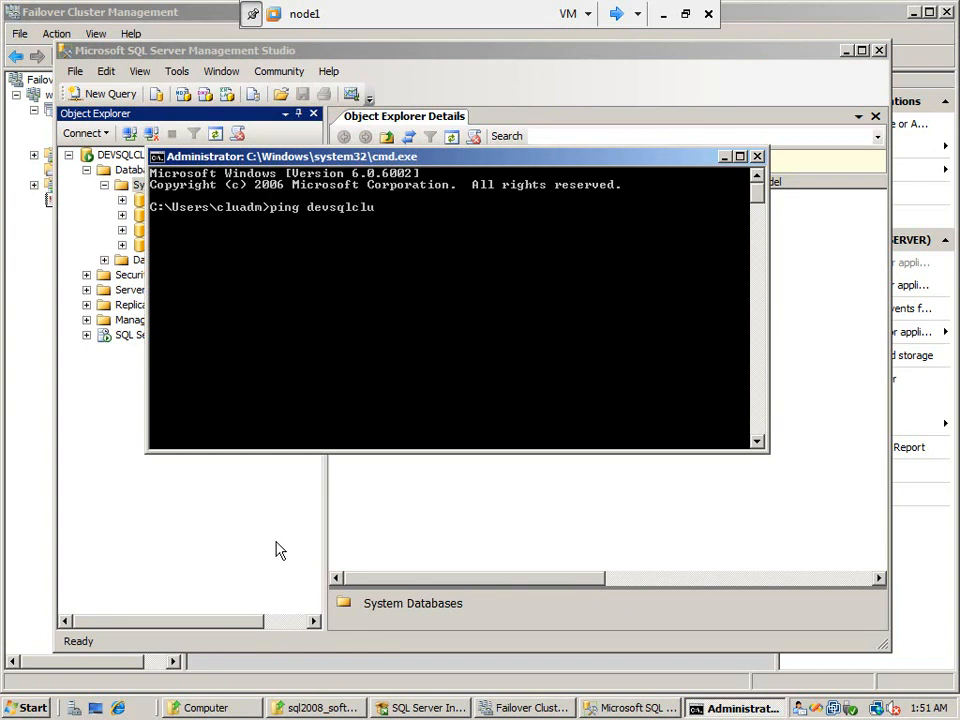
pyautogui.click(279, 550)
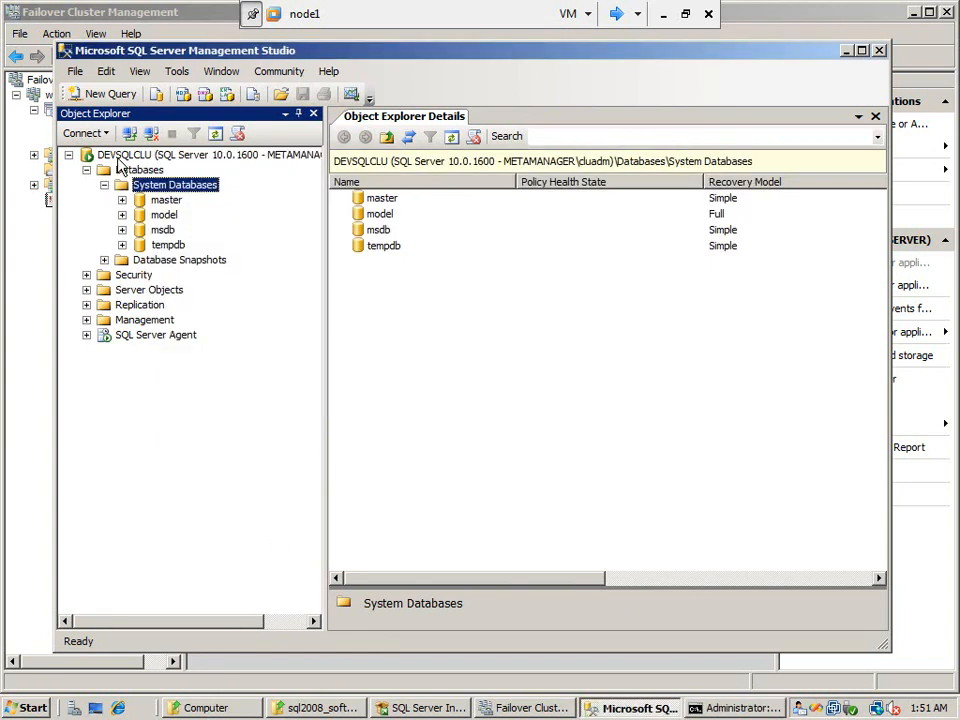
pyautogui.hotkey('alt', 'Tab')
pyautogui.press('Return')
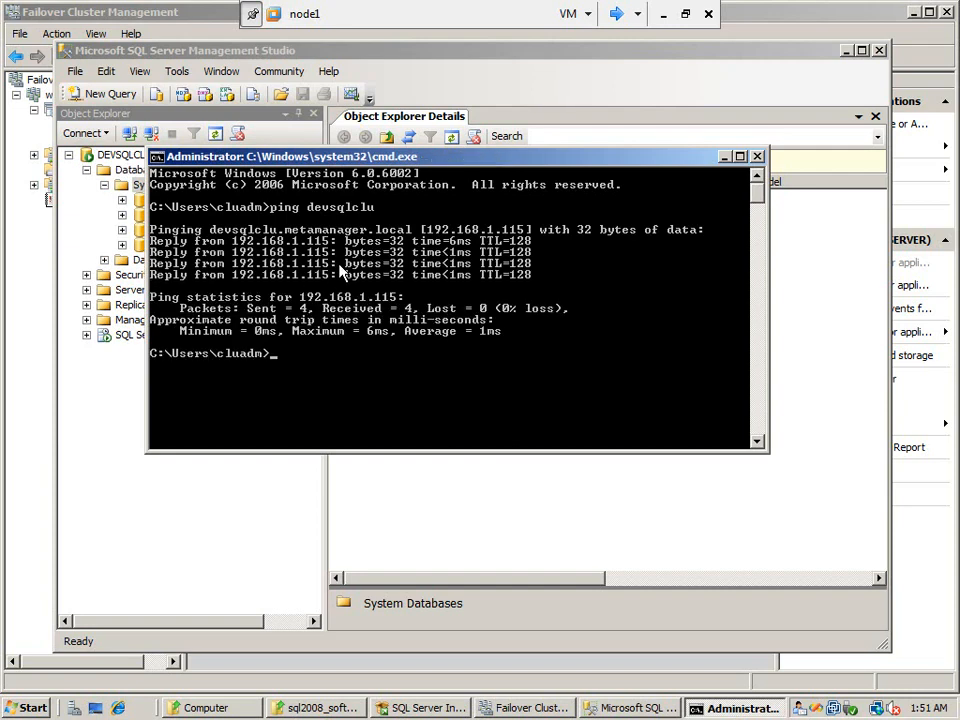
pyautogui.write('exit')
pyautogui.press('Return')
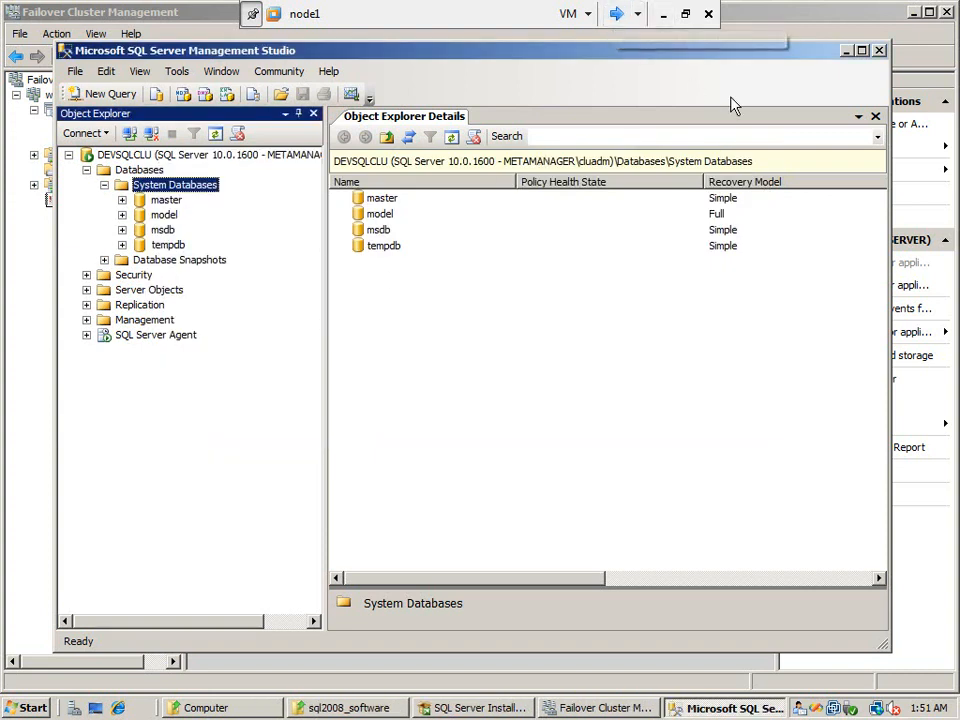
pyautogui.click(881, 51)
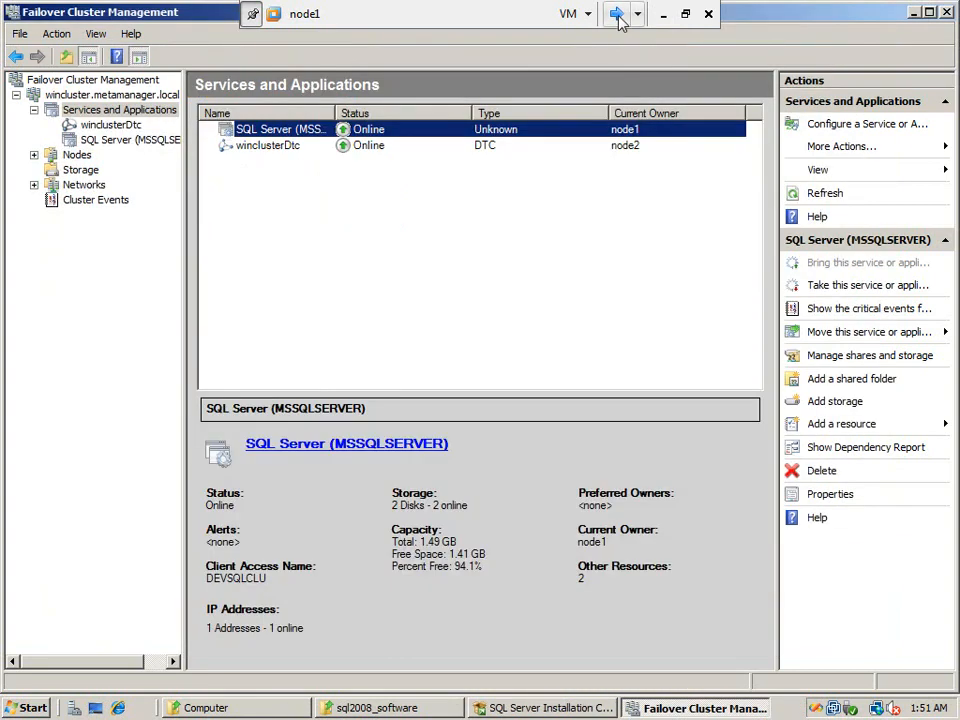
# Switch to the node2 virtual machine, unlock it with the account password, and close Server Manager
pyautogui.click(616, 13)
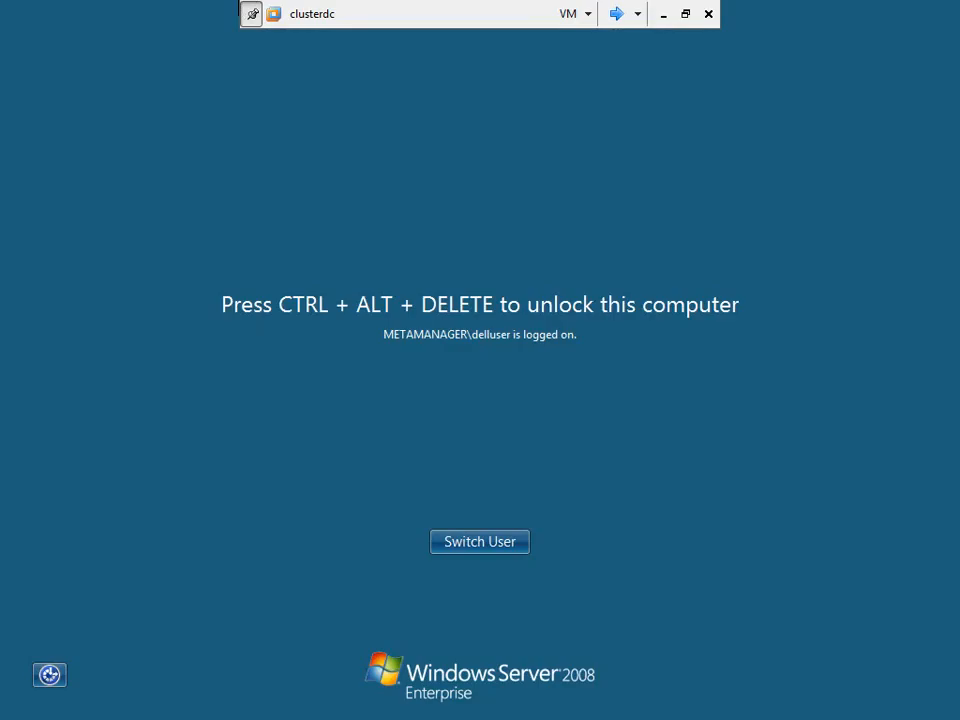
pyautogui.click(615, 16)
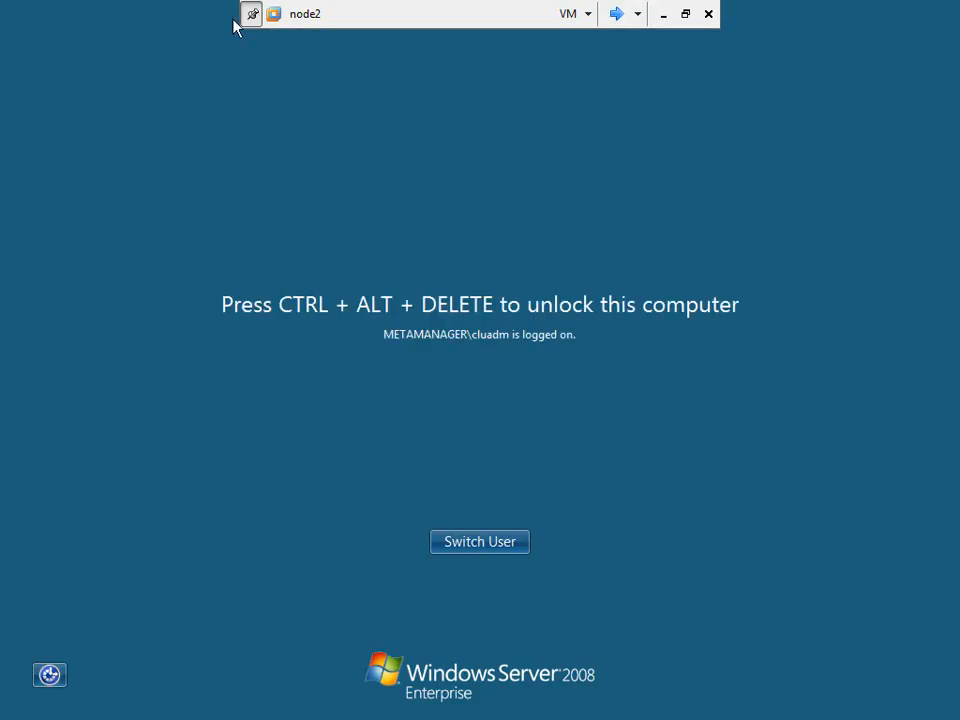
pyautogui.click(567, 15)
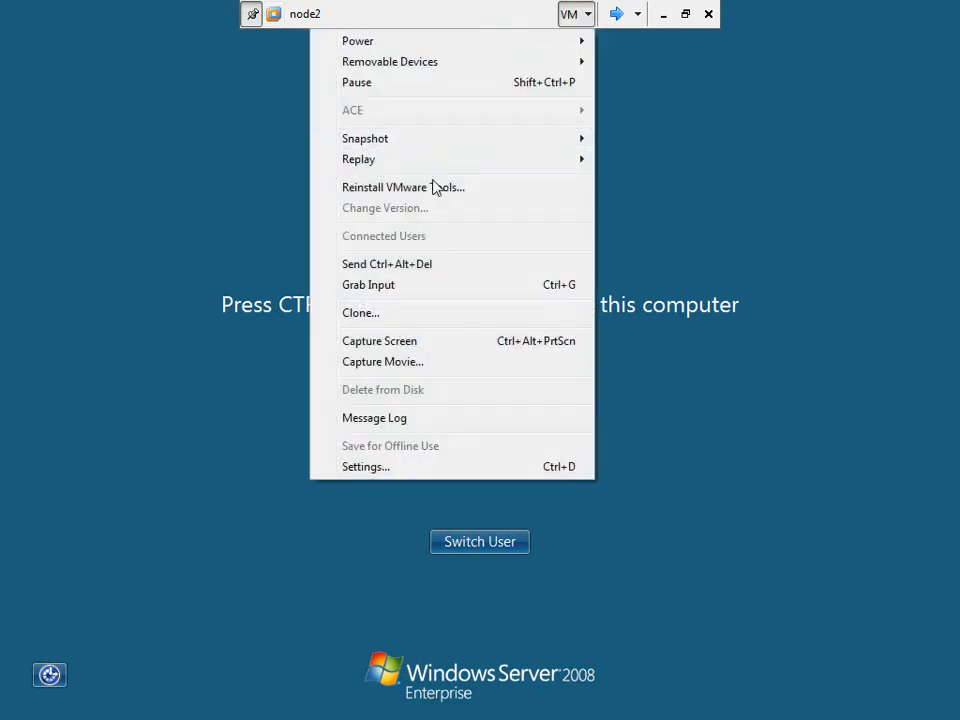
pyautogui.click(421, 265)
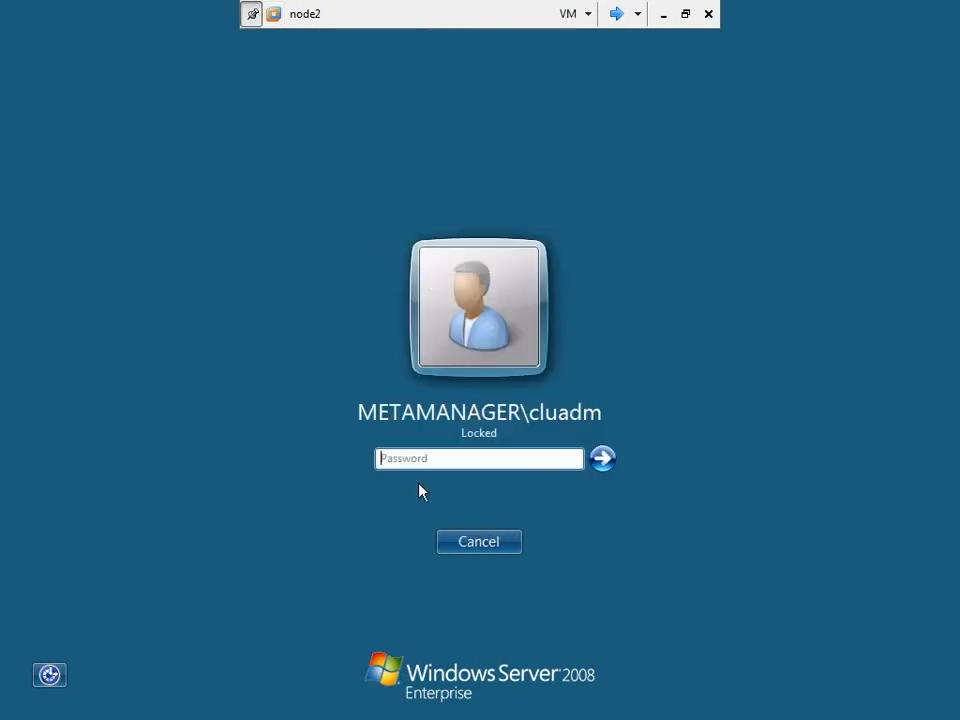
pyautogui.write('••••••••')
pyautogui.press('Return')
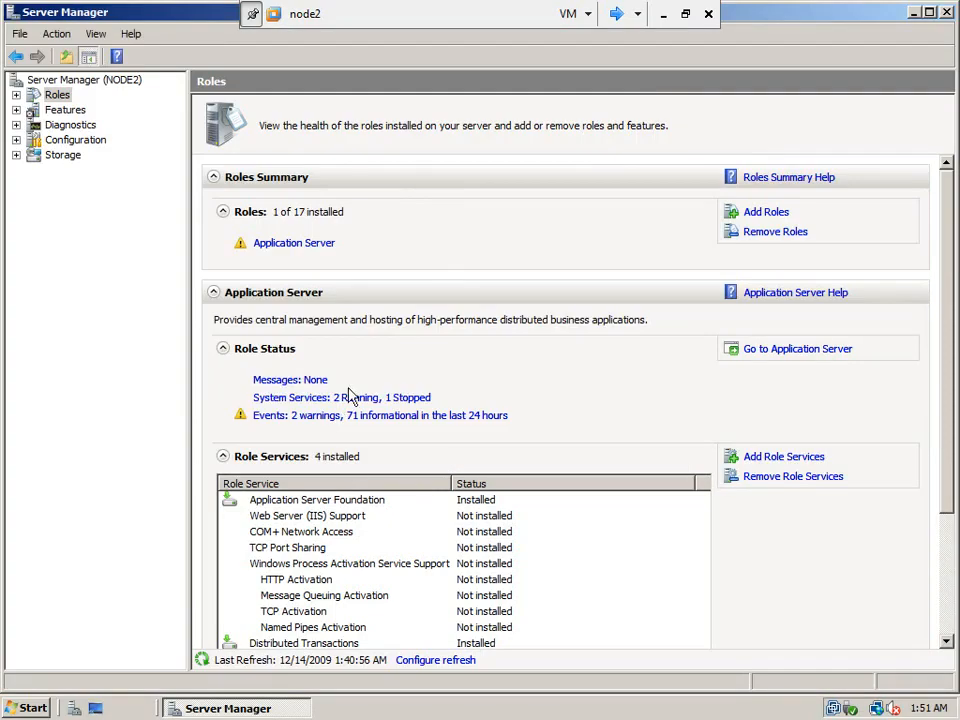
pyautogui.click(945, 12)
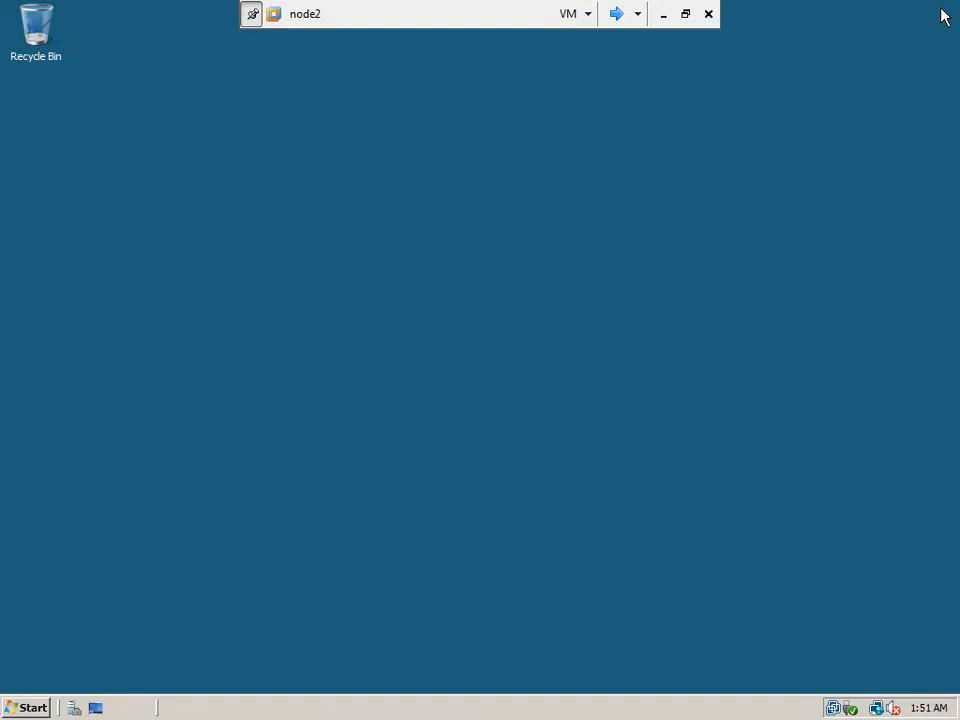
# Open the network folder \\node1\c$\sql2008_software through the Run dialog
pyautogui.click(30, 708)
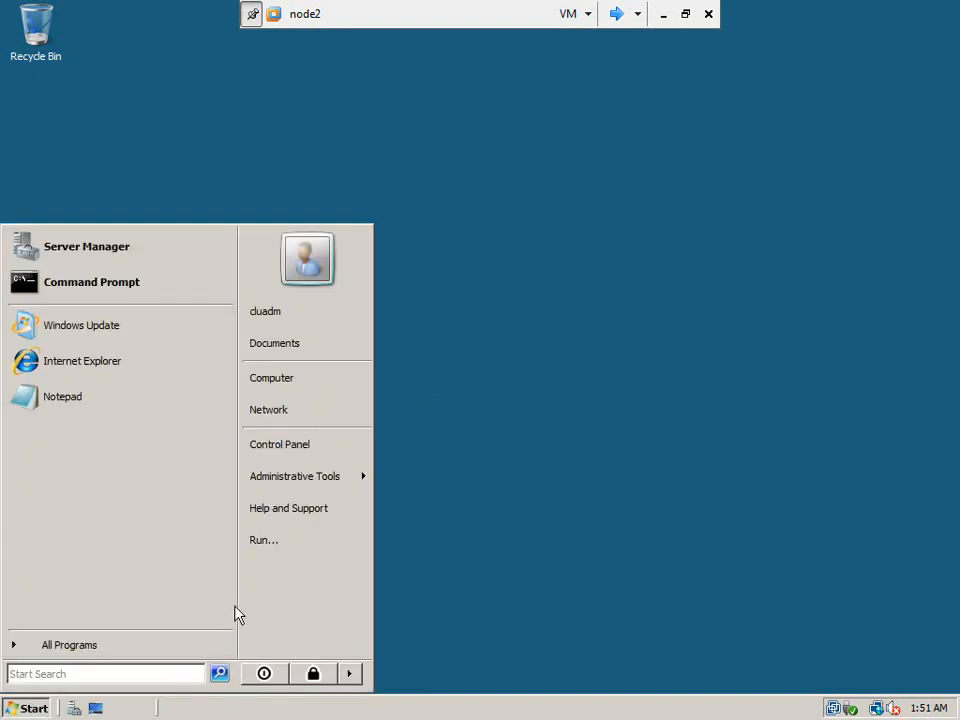
pyautogui.click(295, 541)
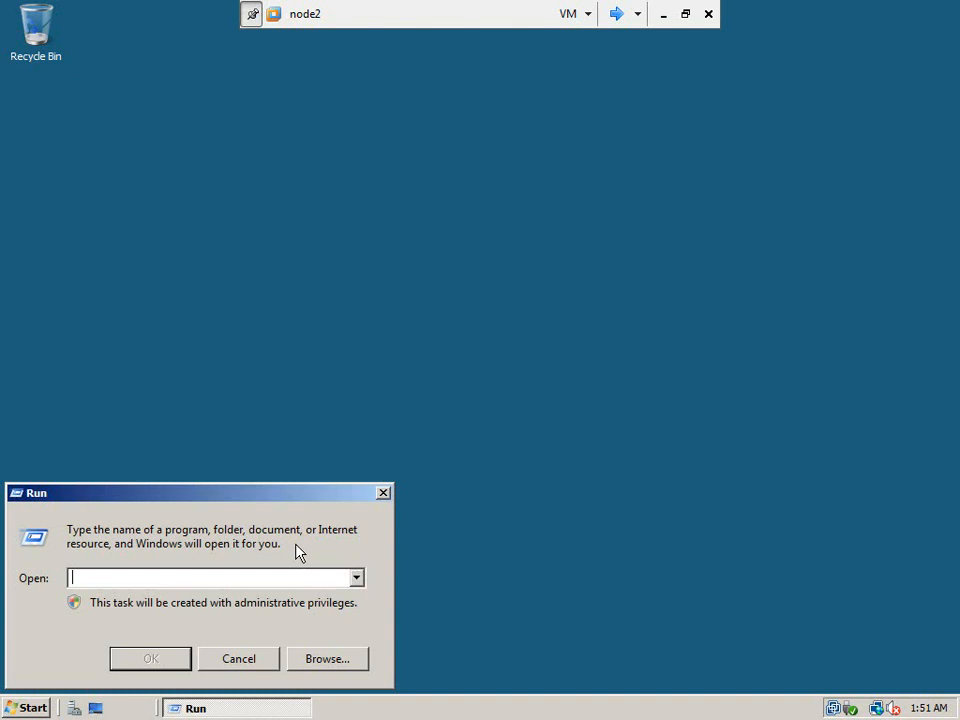
pyautogui.write('\\\\node1\\c$\\')
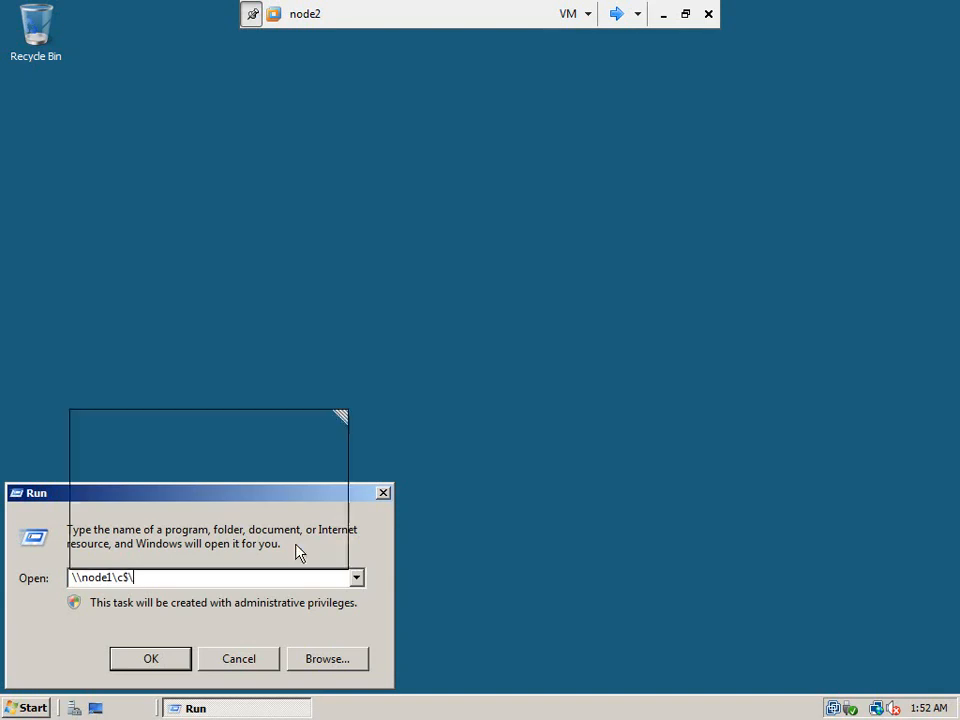
pyautogui.write('sql')
pyautogui.press('Down')
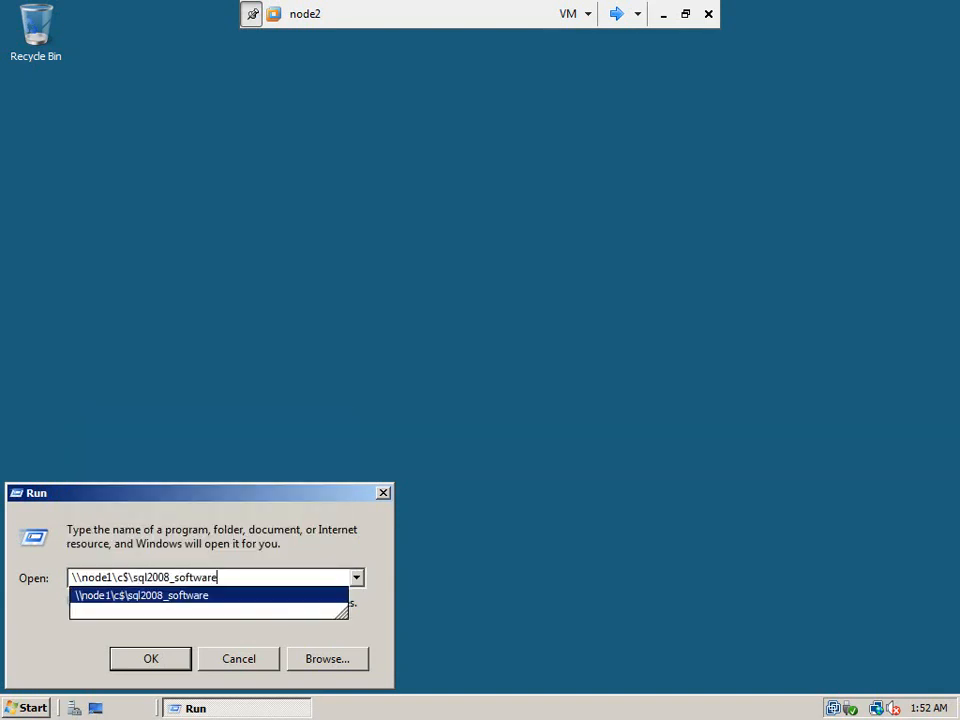
pyautogui.press('Return')
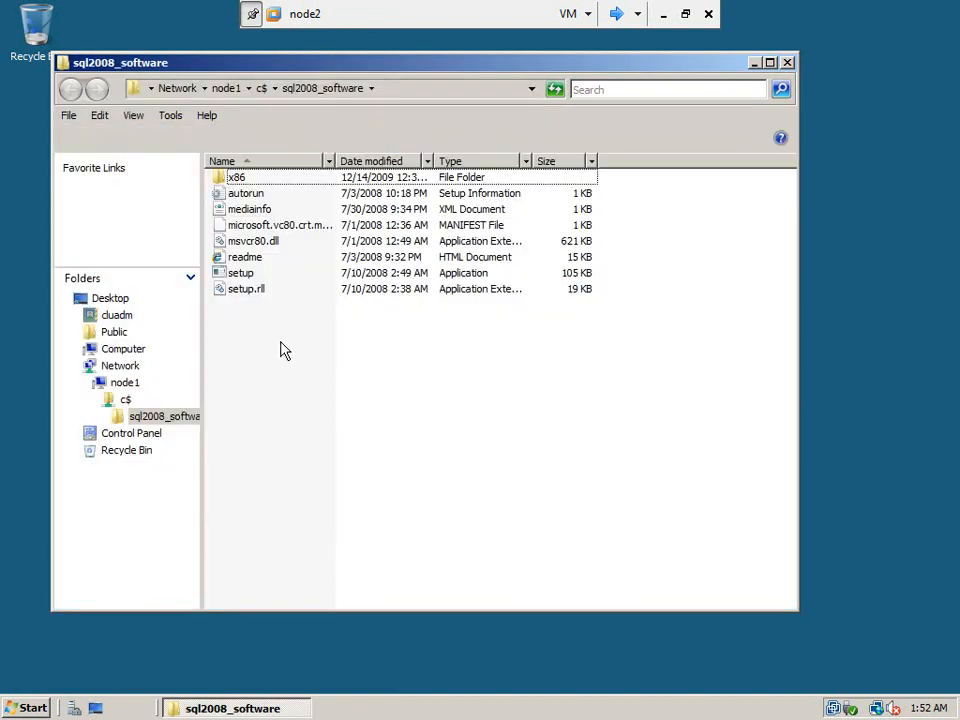
# Launch the SQL Server 2008 setup application from the sql2008_software folder and allow it to run
pyautogui.click(248, 276)
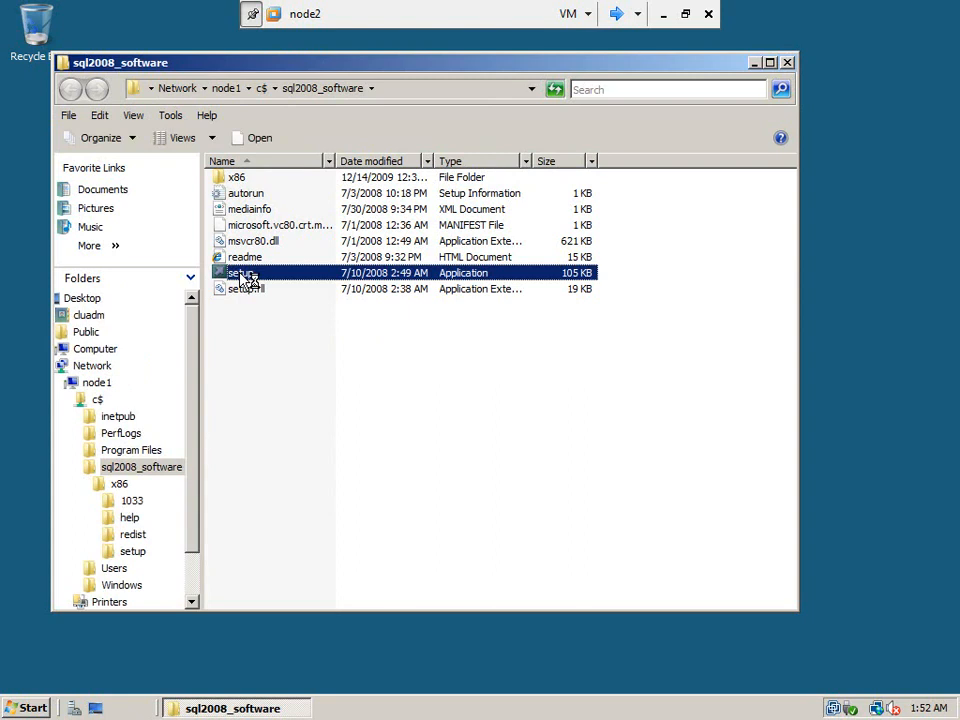
pyautogui.doubleClick(248, 278)
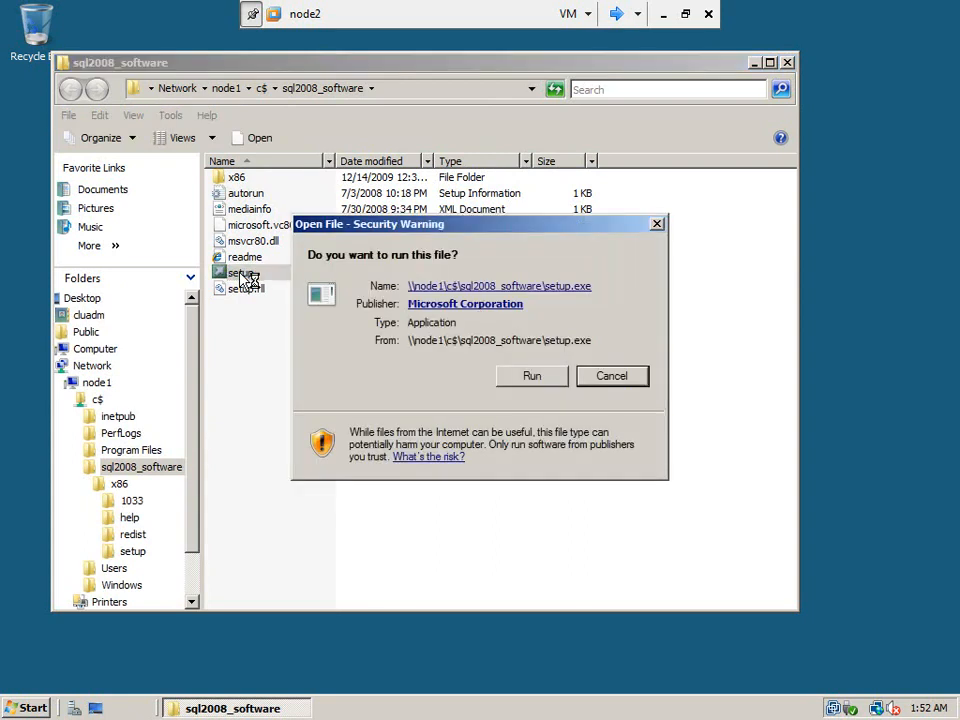
pyautogui.click(530, 378)
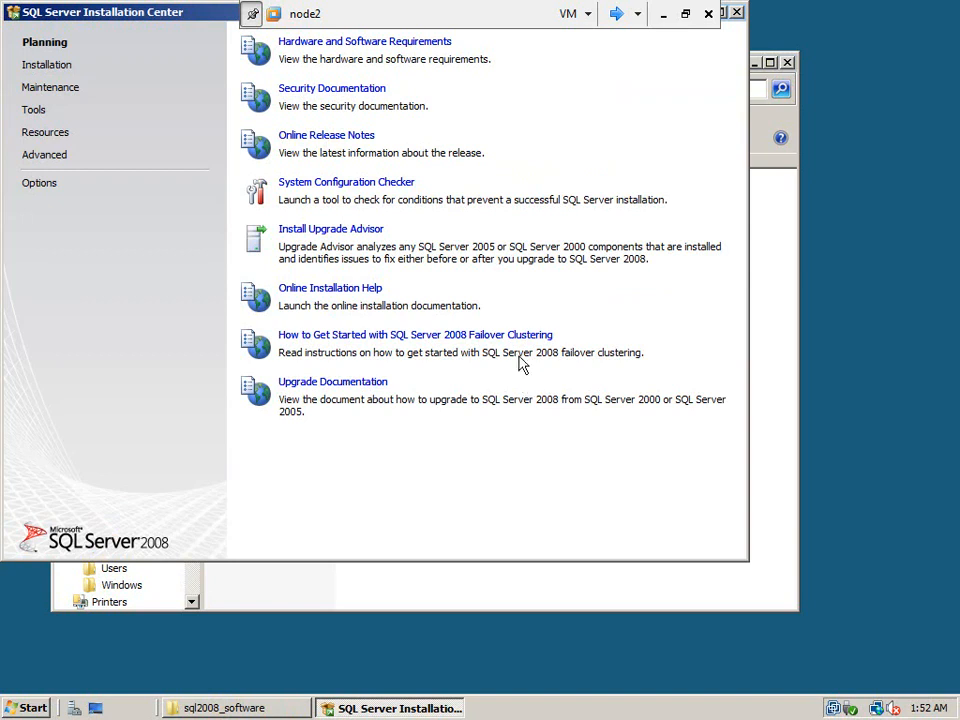
# Start the wizard that adds a node to a SQL Server failover cluster and allow setup to run
pyautogui.click(60, 68)
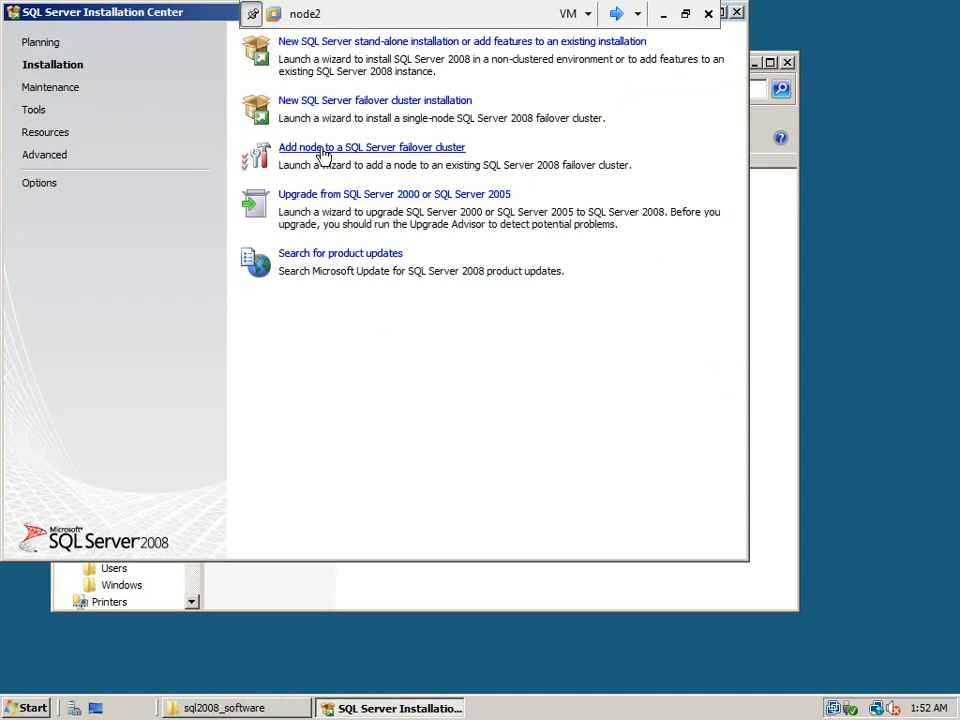
pyautogui.click(400, 152)
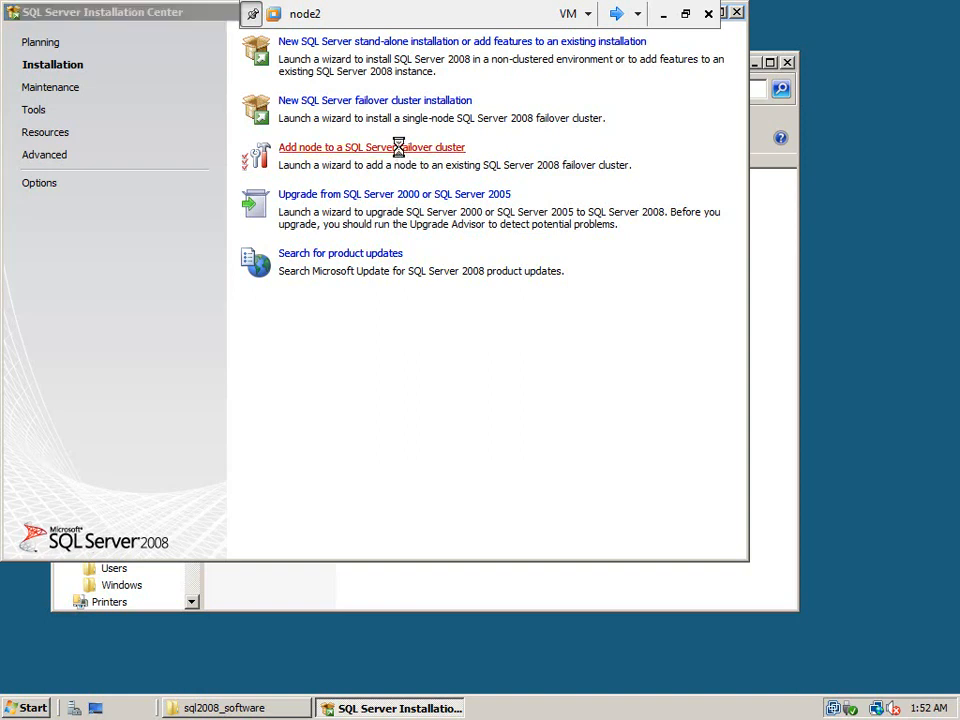
pyautogui.click(531, 377)
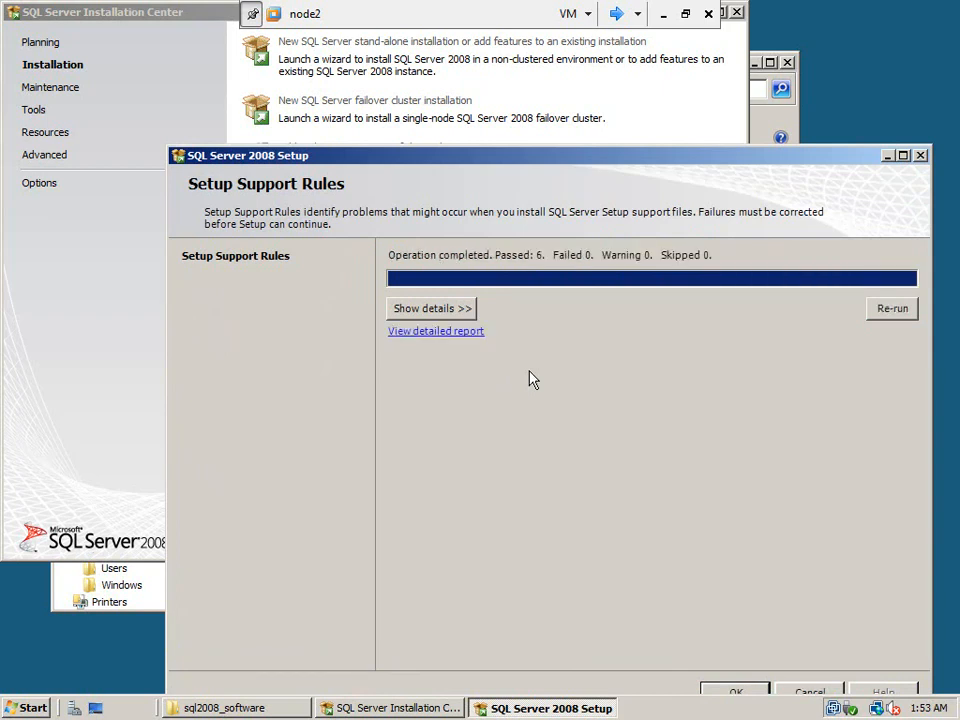
# Continue past the initial support rules with Enterprise Evaluation, accept the license terms, and install the setup support files
pyautogui.click(740, 693)
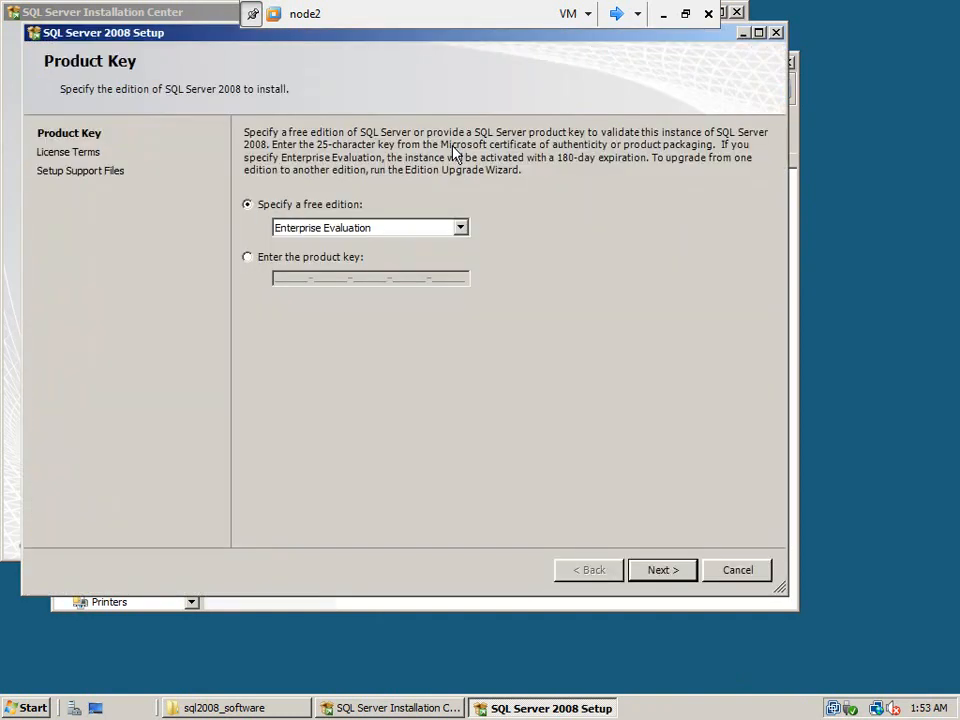
pyautogui.click(660, 572)
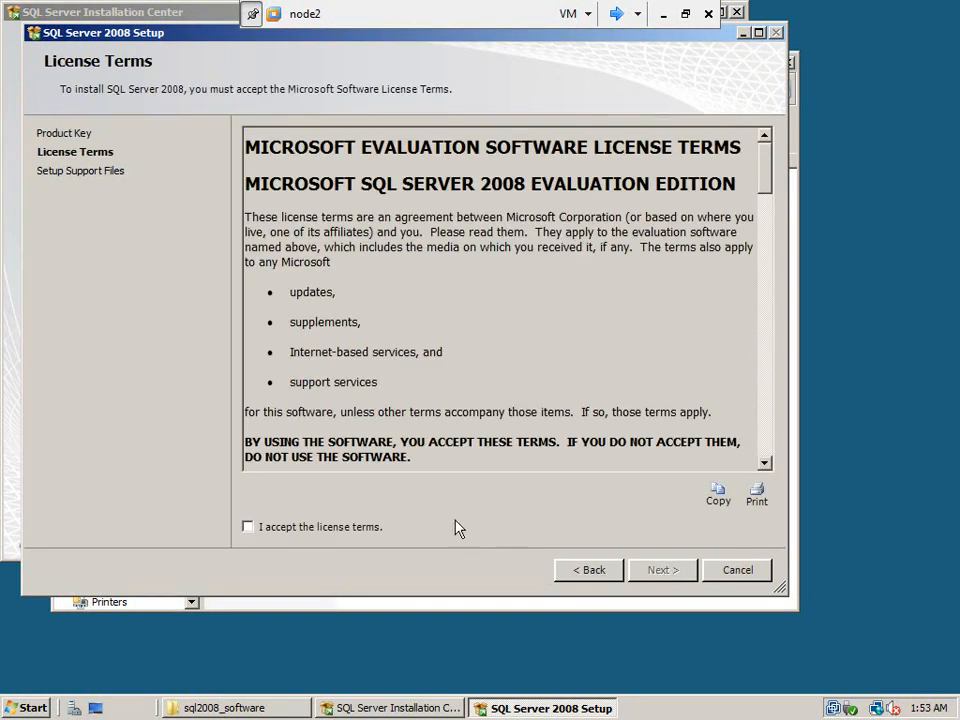
pyautogui.click(371, 532)
pyautogui.click(670, 575)
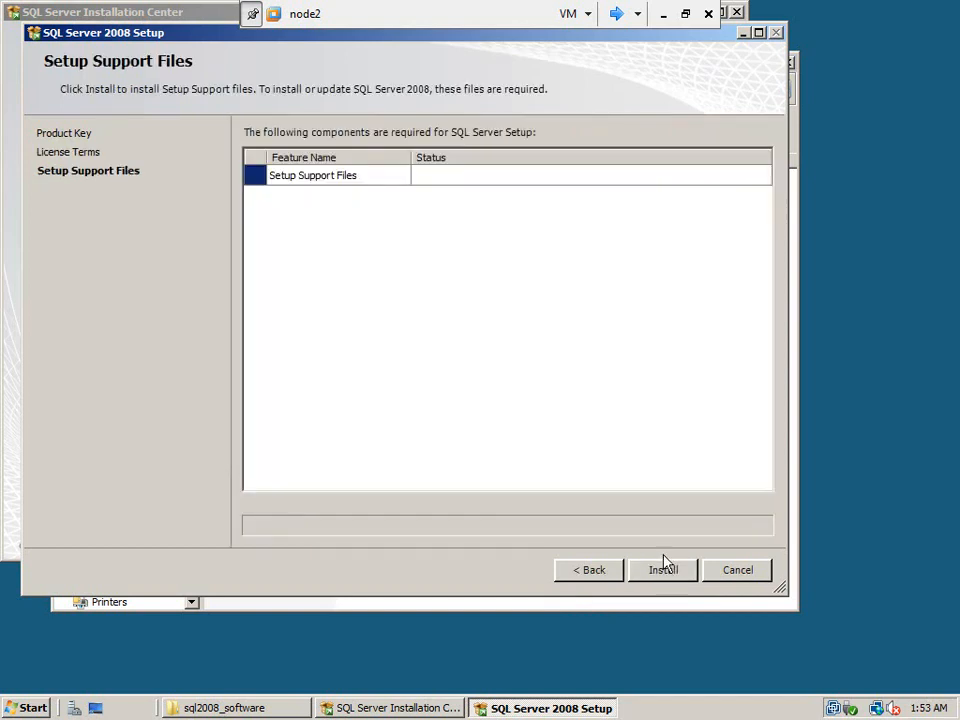
pyautogui.click(662, 571)
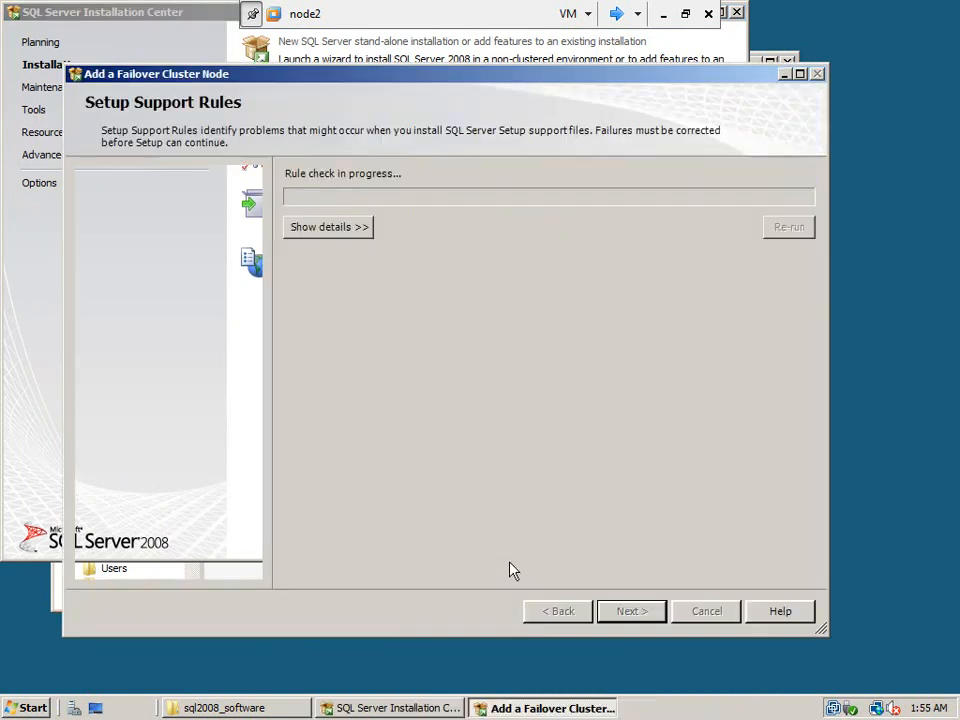
# Show the detailed setup support rules in the Add a Failover Cluster Node wizard and review each rule's status
pyautogui.click(365, 226)
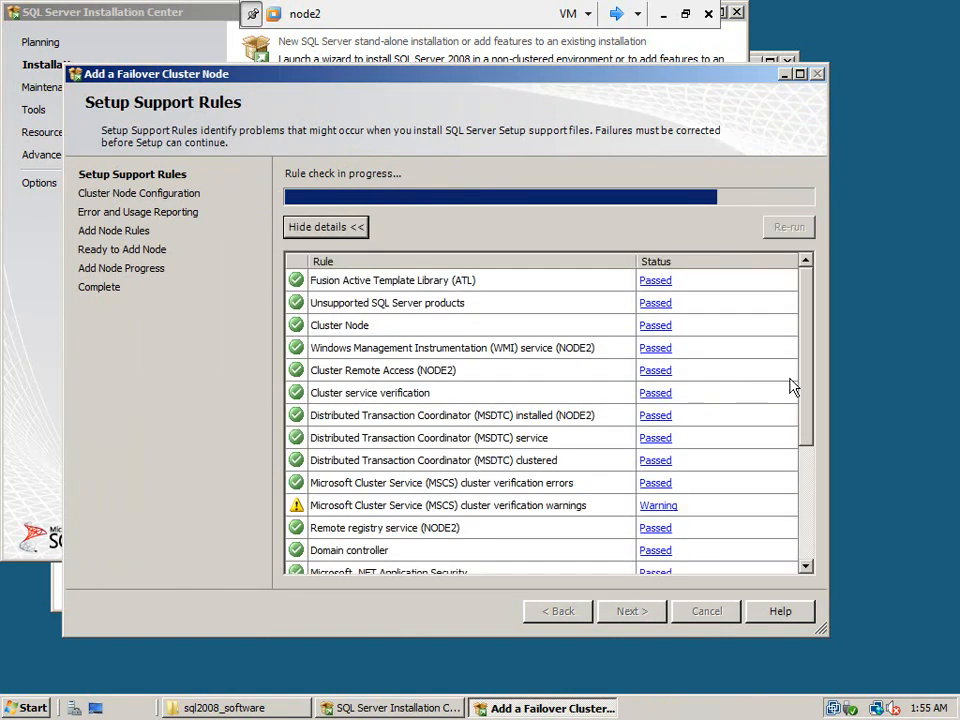
pyautogui.moveTo(812, 368); pyautogui.dragTo(806, 478)
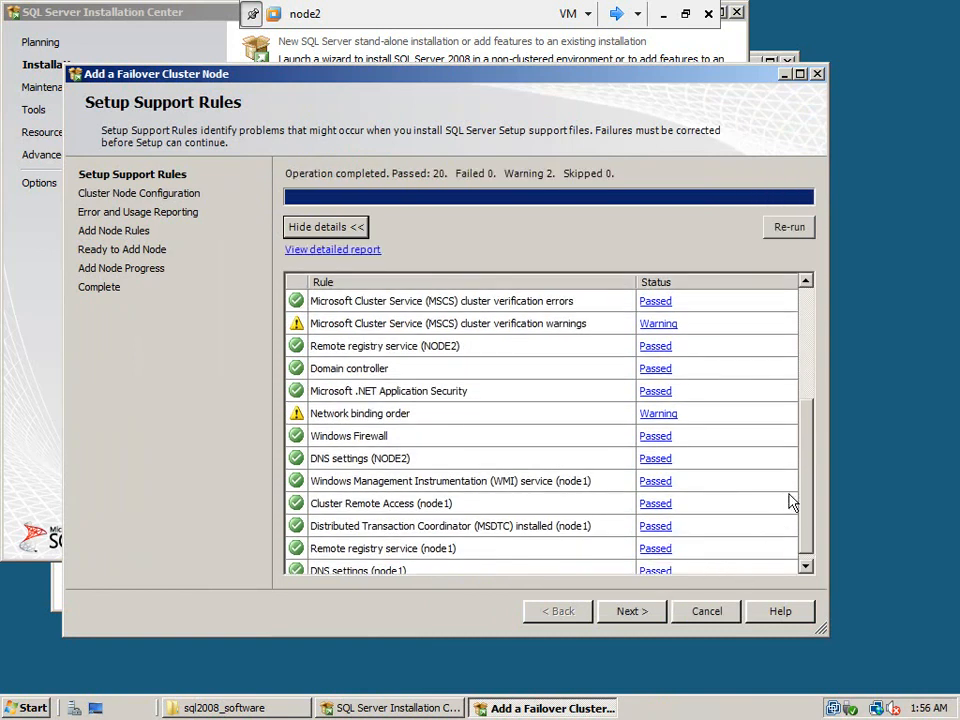
# Continue past the setup support rules and keep MSSQLSERVER as the SQL Server instance that NODE2 joins
pyautogui.click(641, 613)
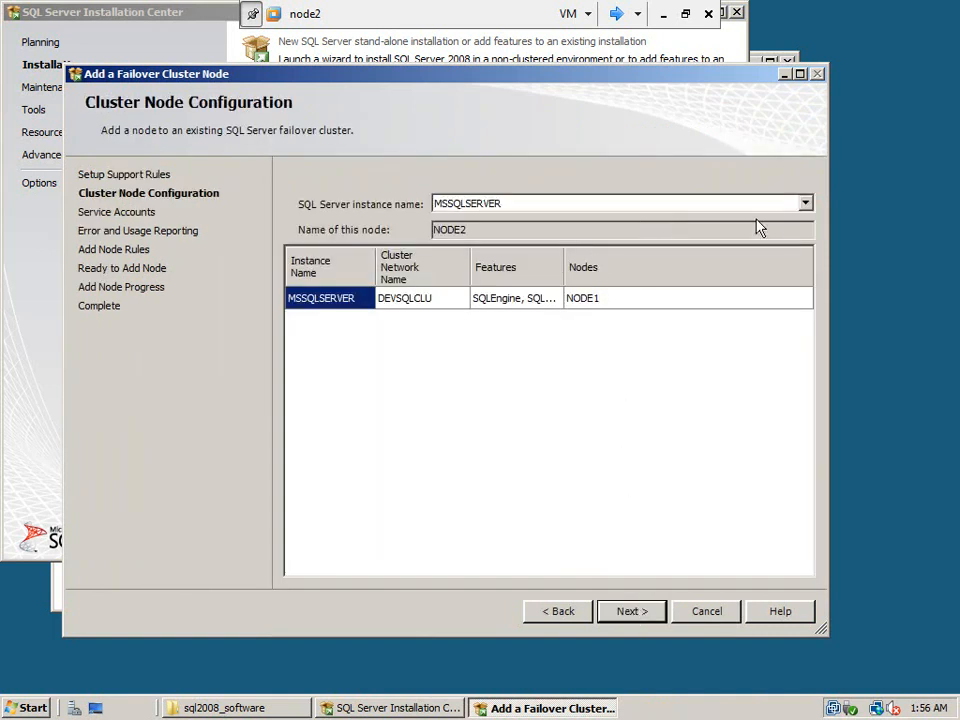
pyautogui.click(805, 204)
pyautogui.click(805, 204)
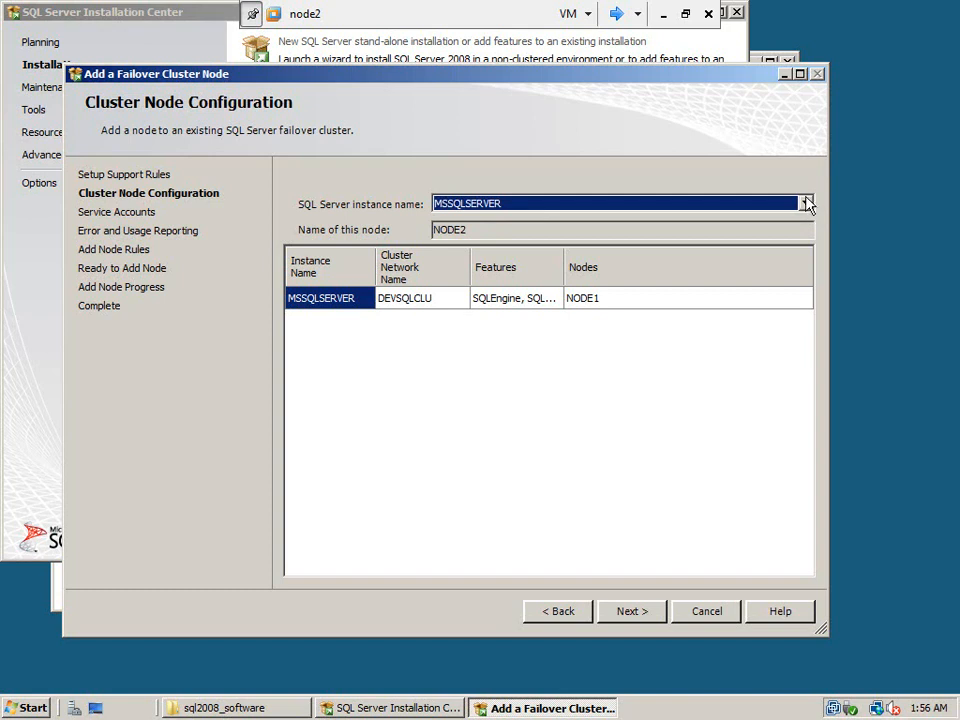
pyautogui.click(806, 204)
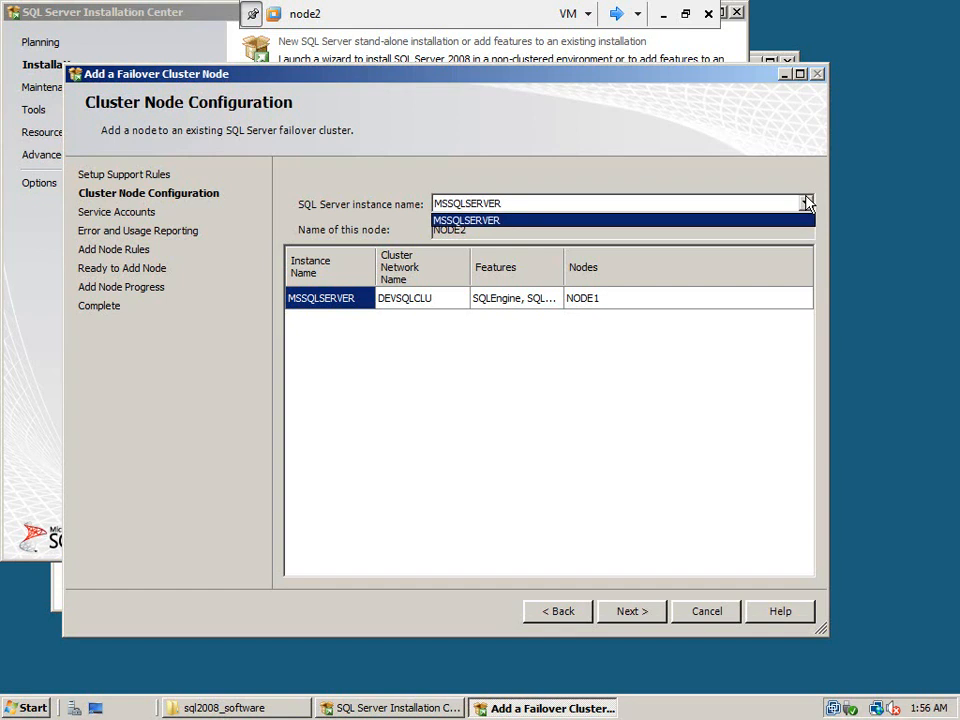
pyautogui.click(806, 204)
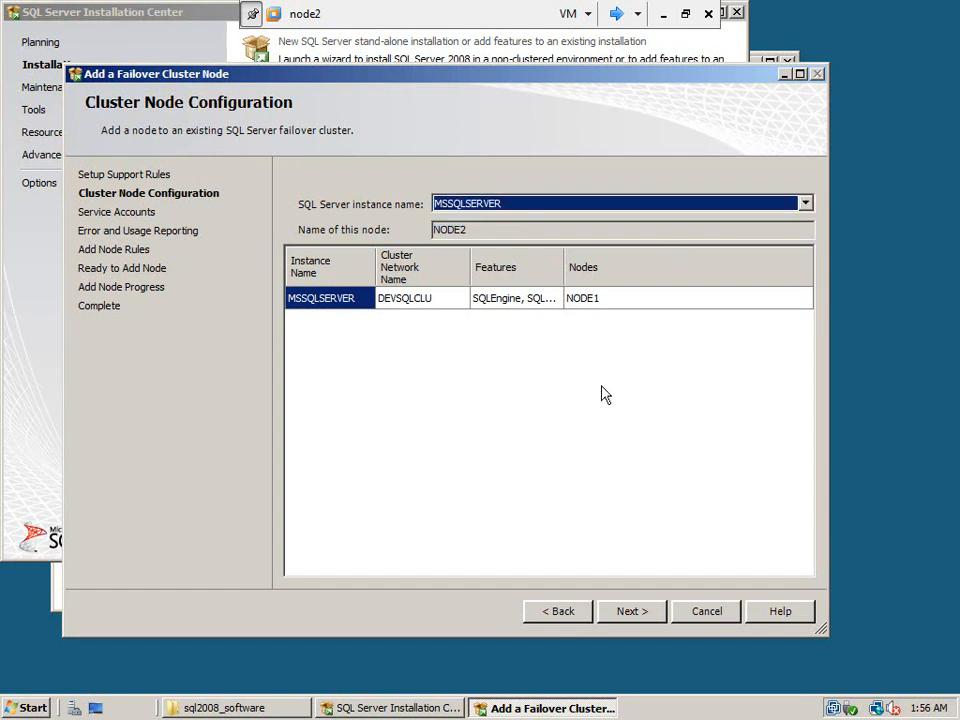
pyautogui.click(640, 612)
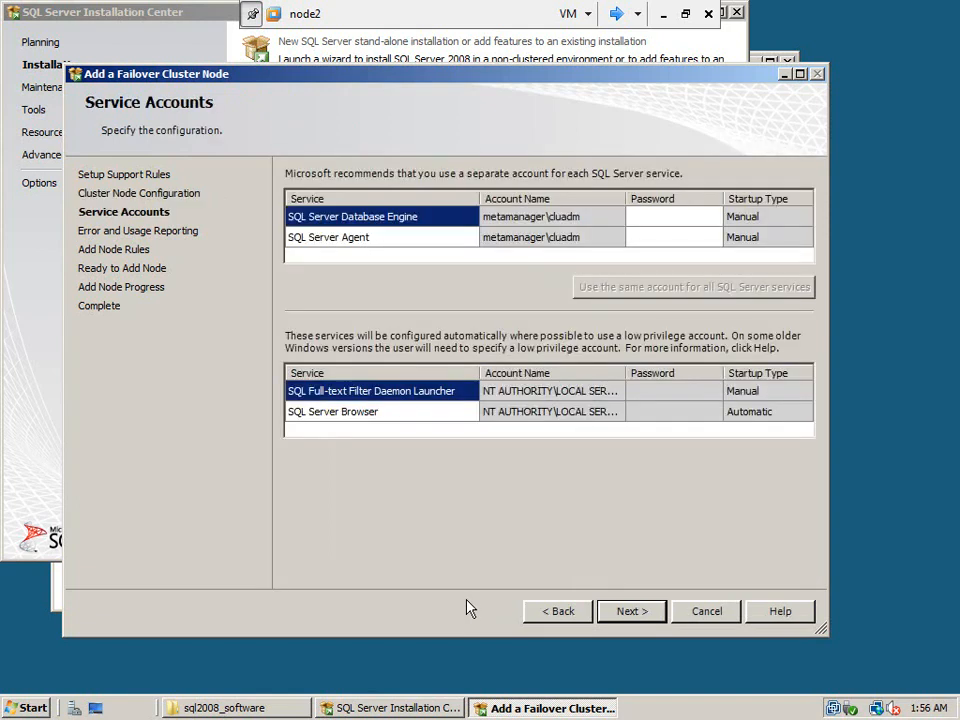
# Enter the service account passwords for SQL Server Database Engine and SQL Server Agent, and continue past the service accounts
pyautogui.click(679, 215)
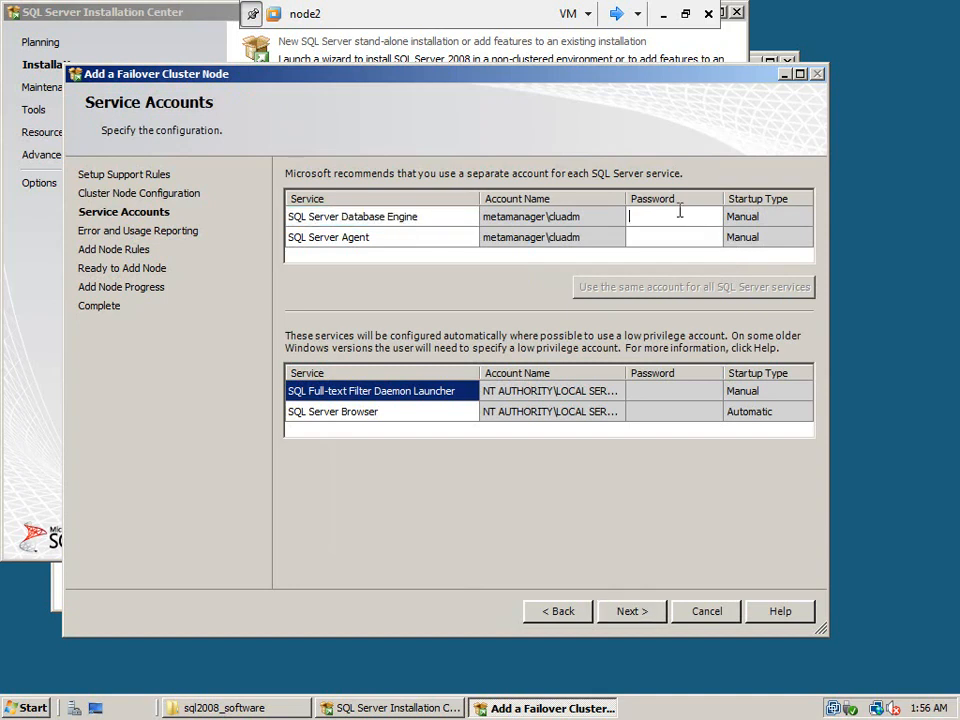
pyautogui.write('••••••••')
pyautogui.press('Tab')
pyautogui.press('Tab')
pyautogui.press('Tab')
pyautogui.press('Tab')
pyautogui.write('•••••••••')
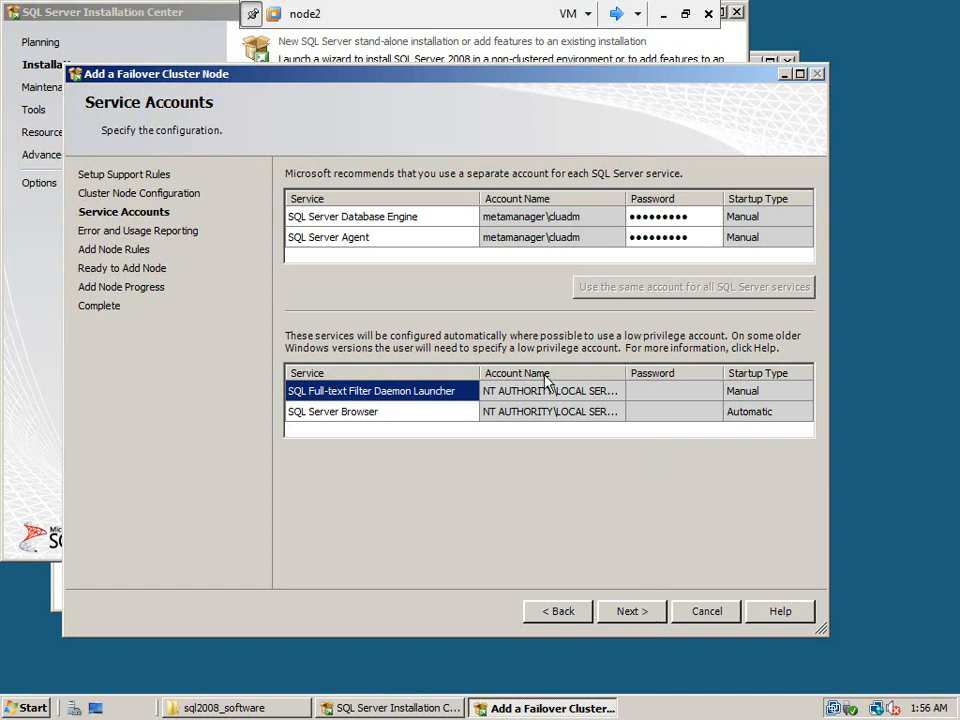
pyautogui.click(443, 416)
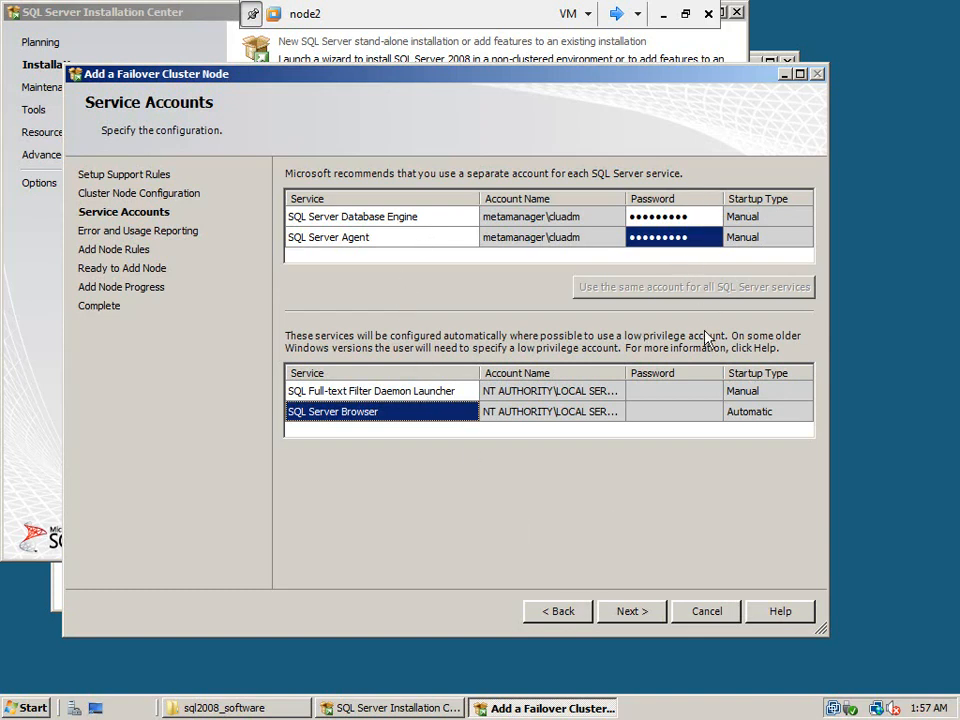
pyautogui.click(632, 612)
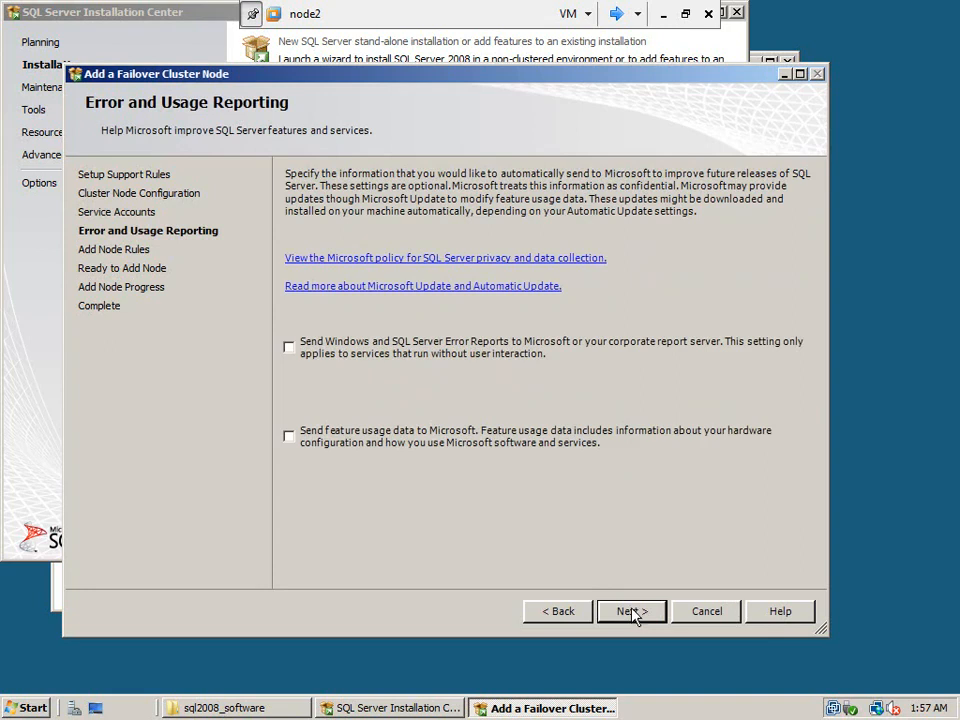
# Leave error and usage reporting off, continue past the add node rules, and start installing the node with the summarized features
pyautogui.click(632, 612)
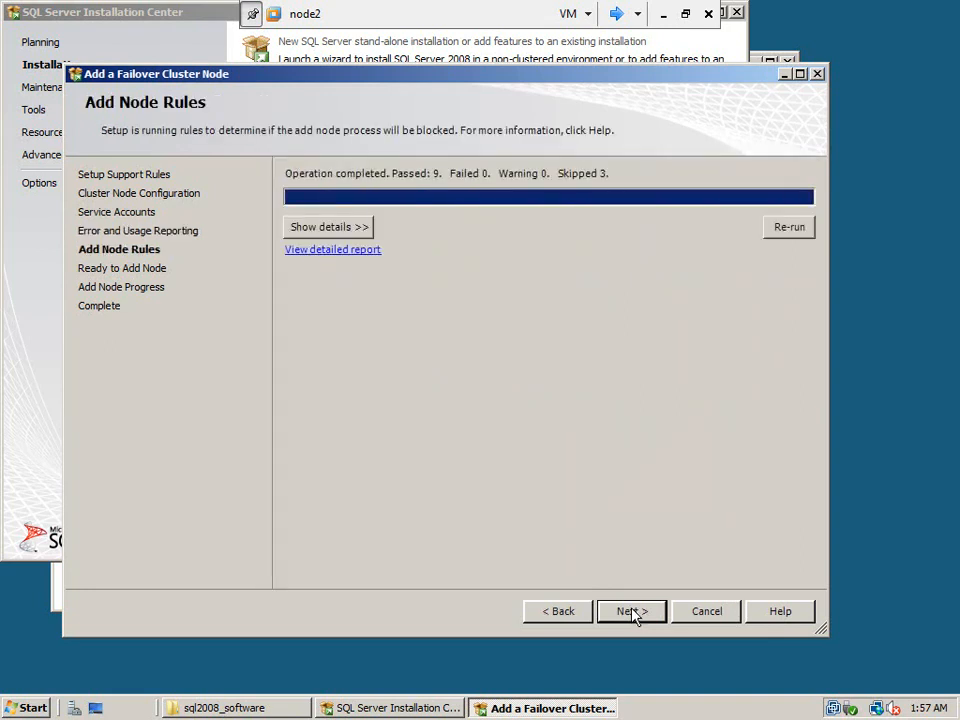
pyautogui.click(357, 229)
pyautogui.click(353, 229)
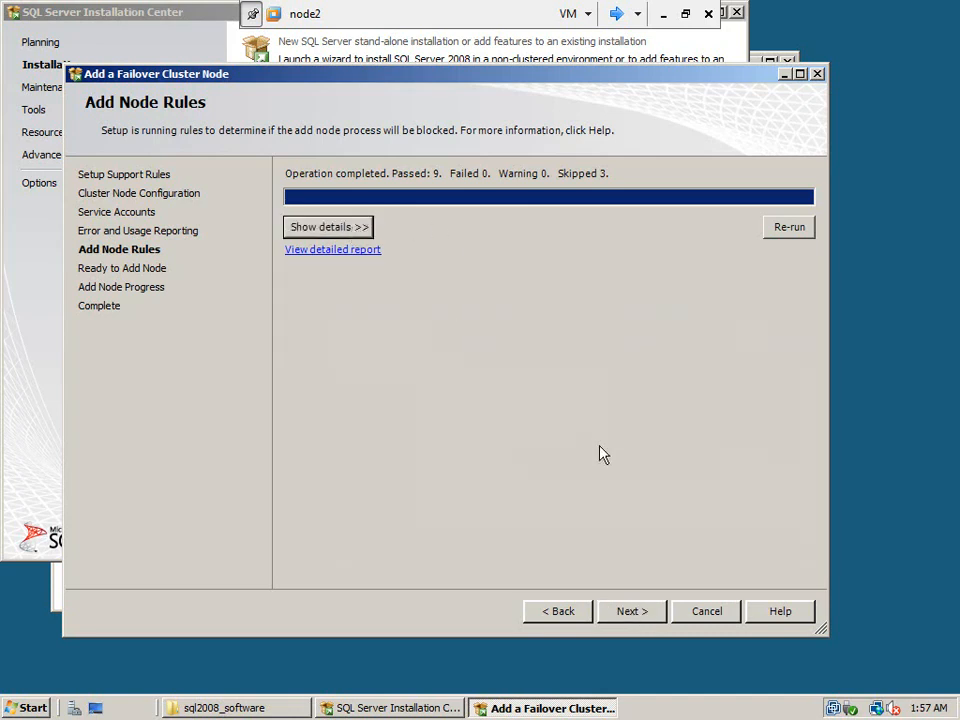
pyautogui.click(632, 611)
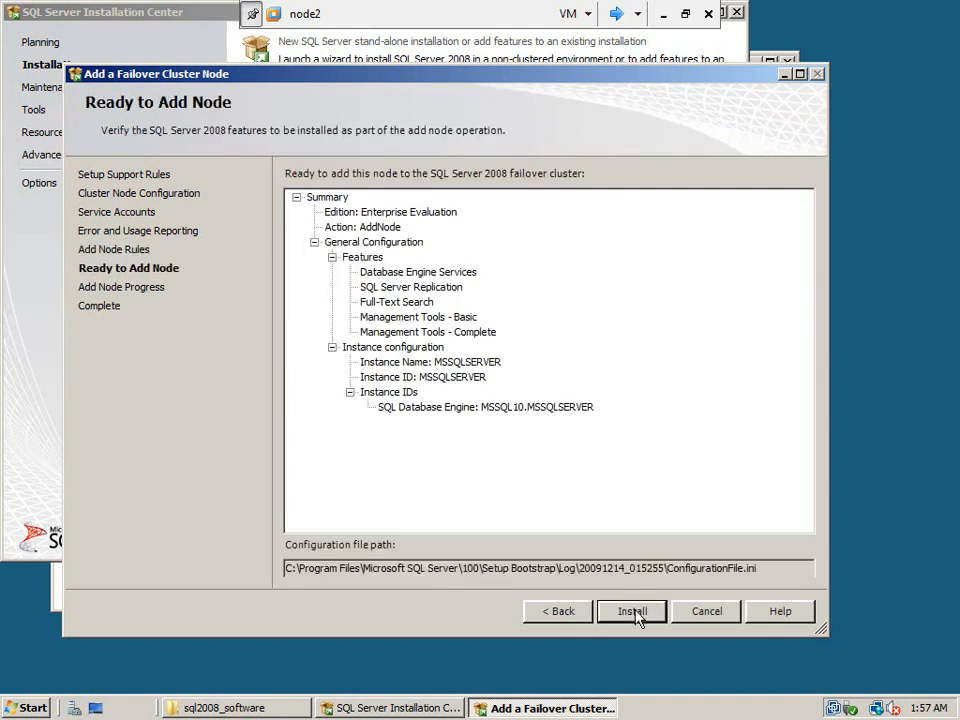
pyautogui.click(636, 612)
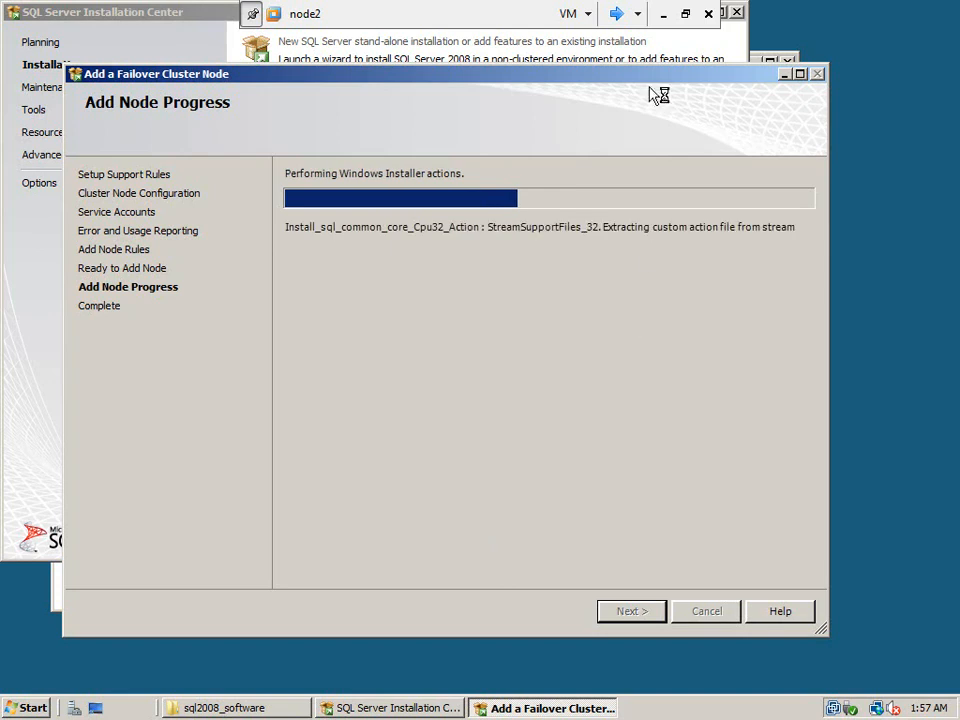
# Switch the node2 virtual machine from full screen to the windowed VMware Workstation view
pyautogui.click(687, 15)
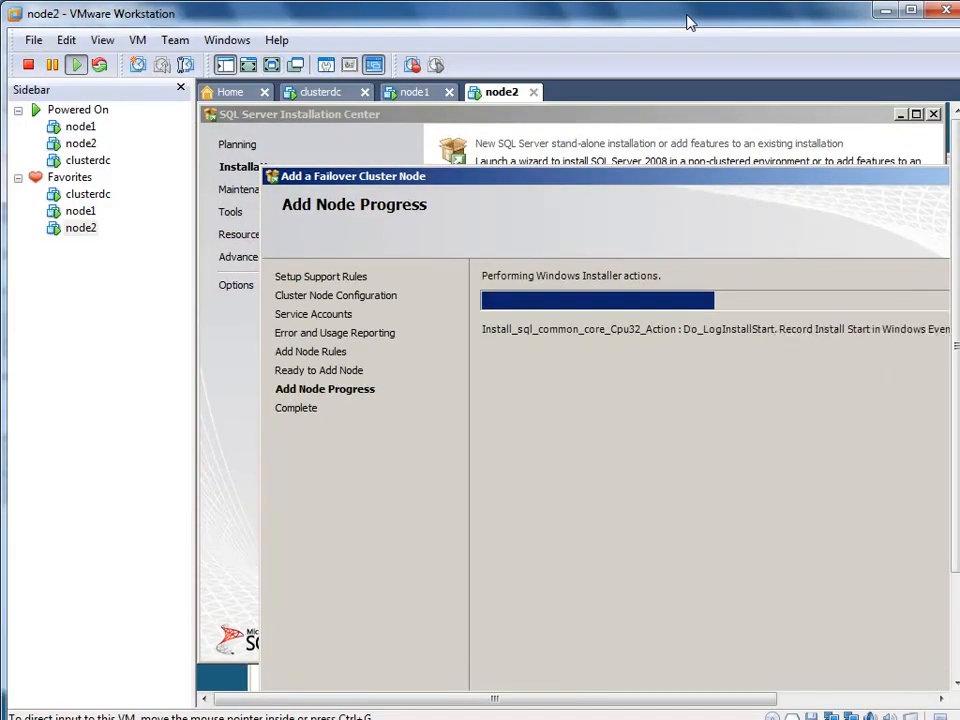